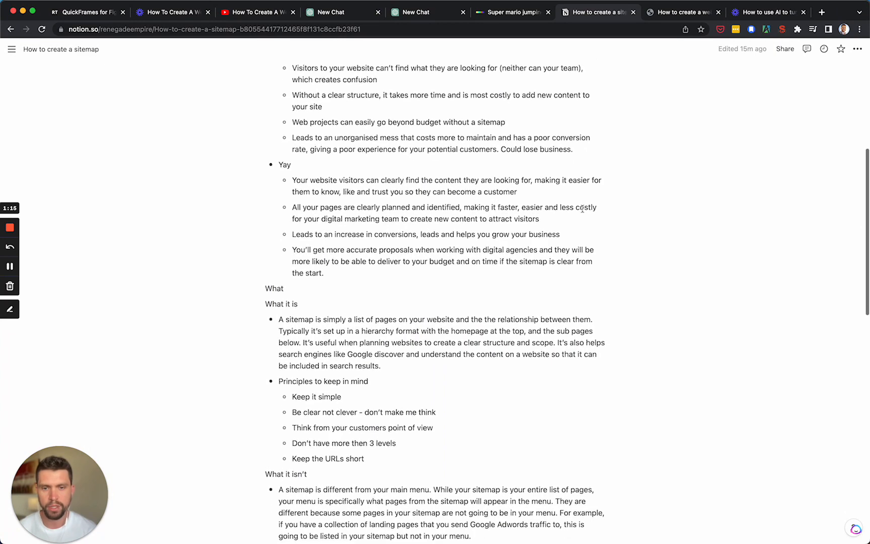
Step: Read through the sitemap notes, covering the Why, What, How, What if and Now sections
scroll(582, 208, up, 6)
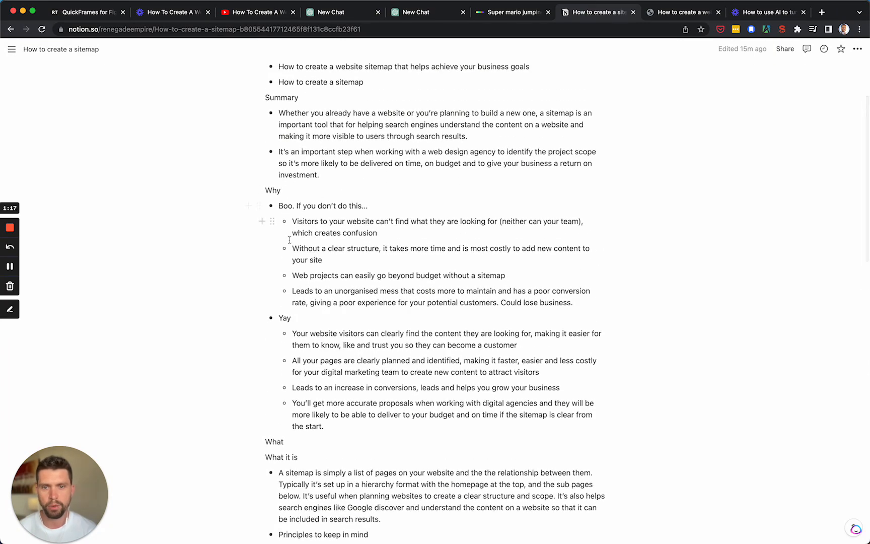
scroll(379, 241, down, 1)
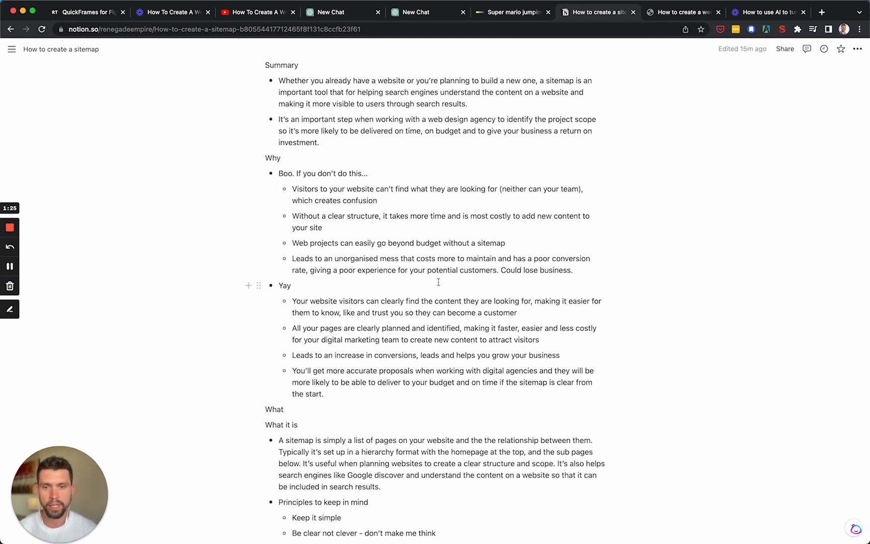
scroll(450, 292, down, 5)
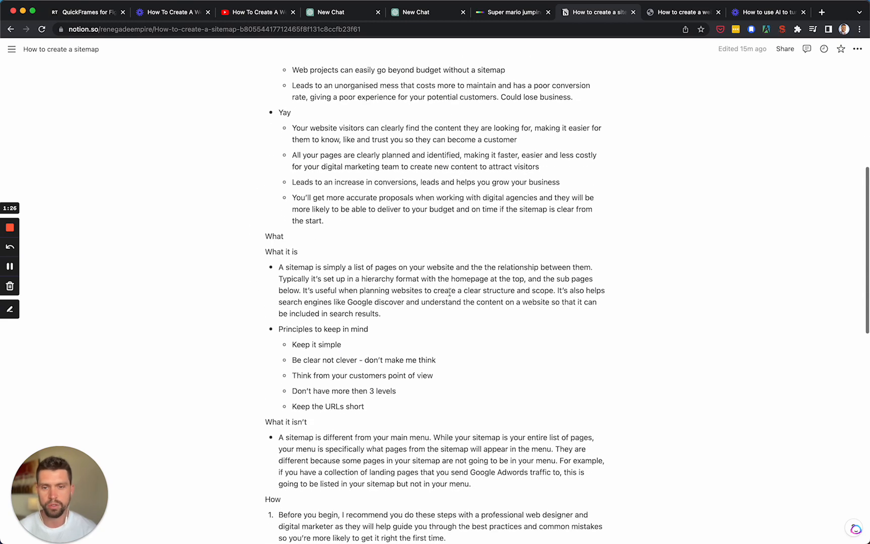
scroll(450, 292, down, 4)
scroll(443, 242, up, 5)
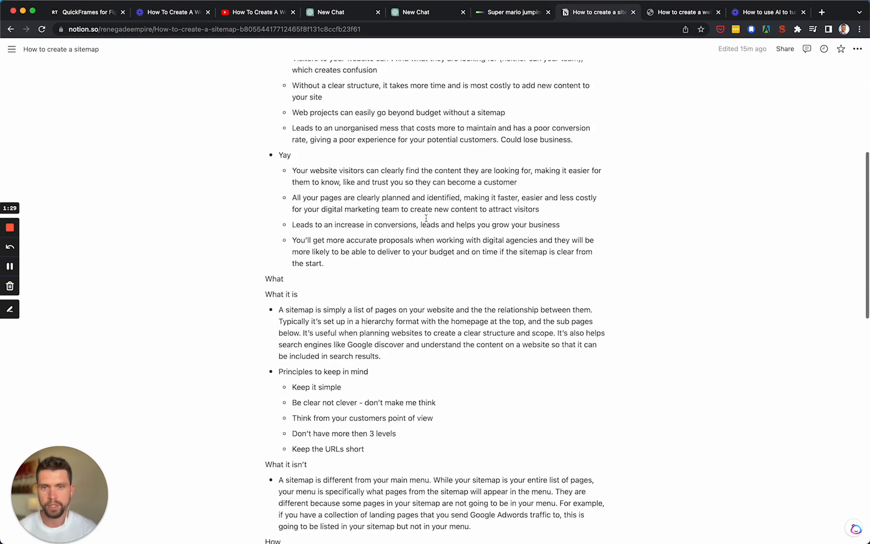
scroll(448, 292, down, 4)
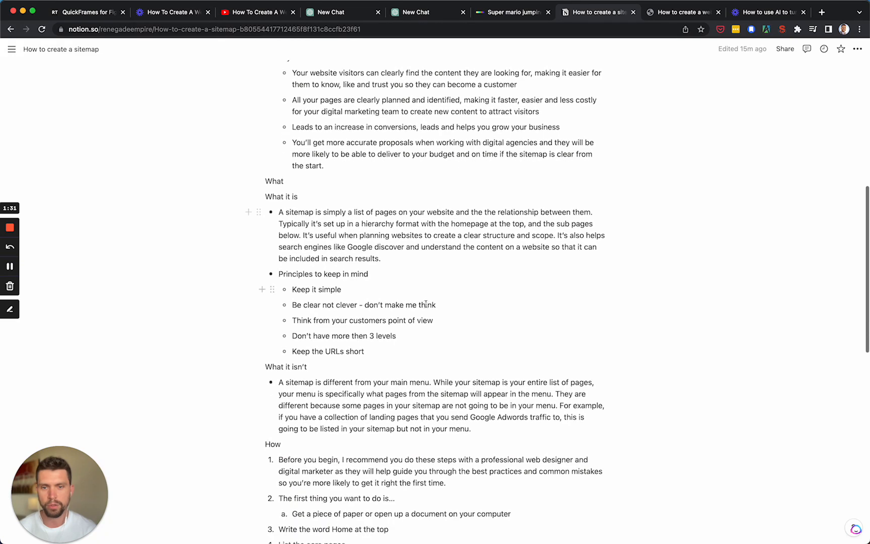
scroll(352, 227, down, 8)
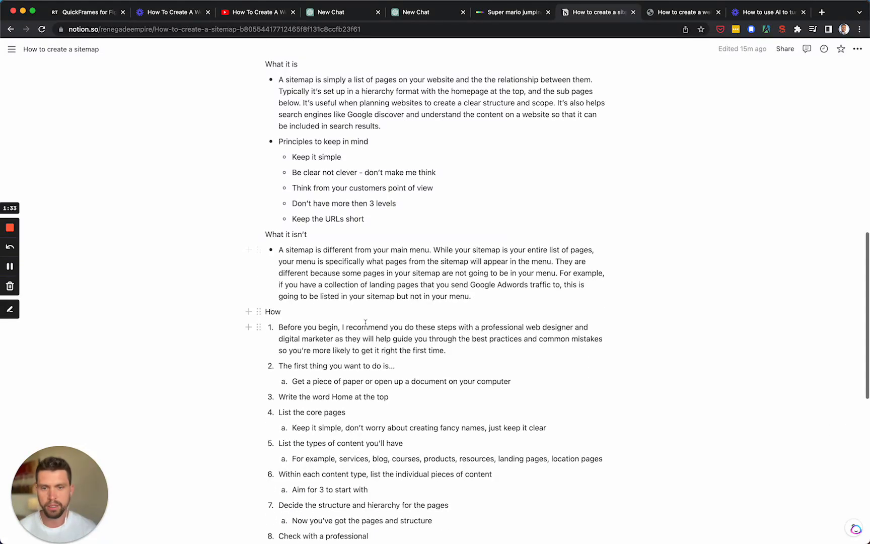
scroll(413, 310, down, 5)
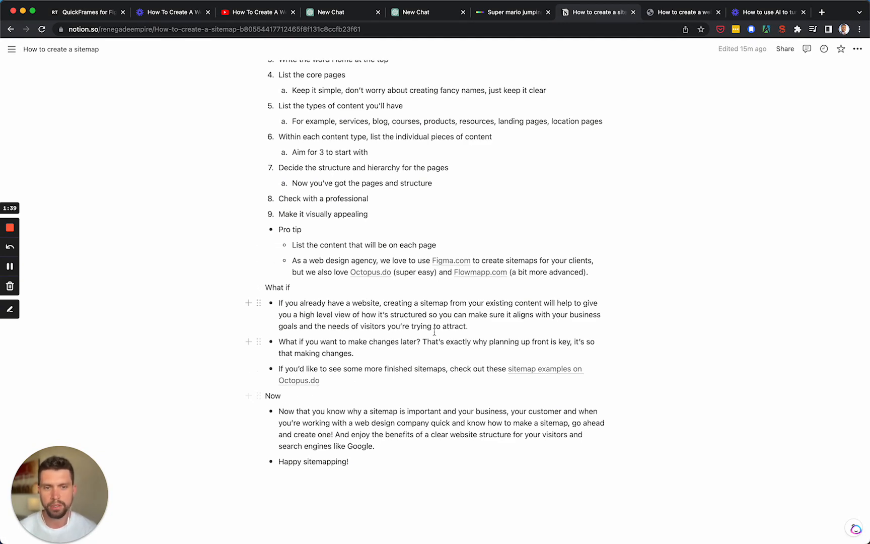
scroll(491, 163, up, 6)
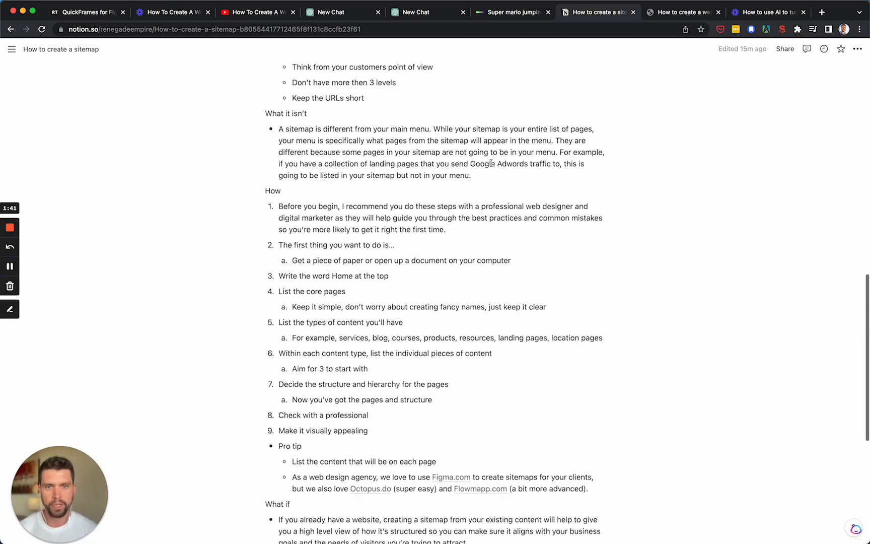
scroll(385, 269, down, 6)
Step: Copy the entire sitemap notes, from the page title "How to create a sitemap" through the closing line "Happy sitemapping!"
click(378, 479)
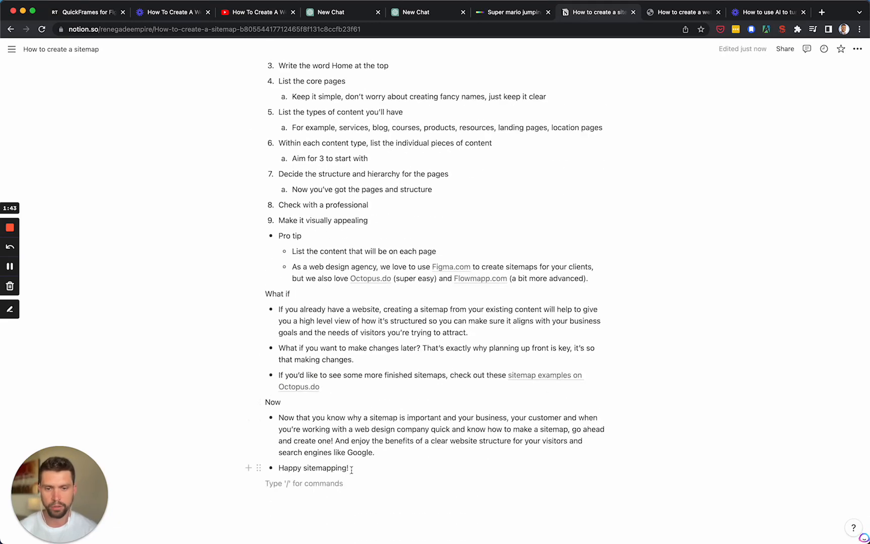
scroll(328, 241, up, 20)
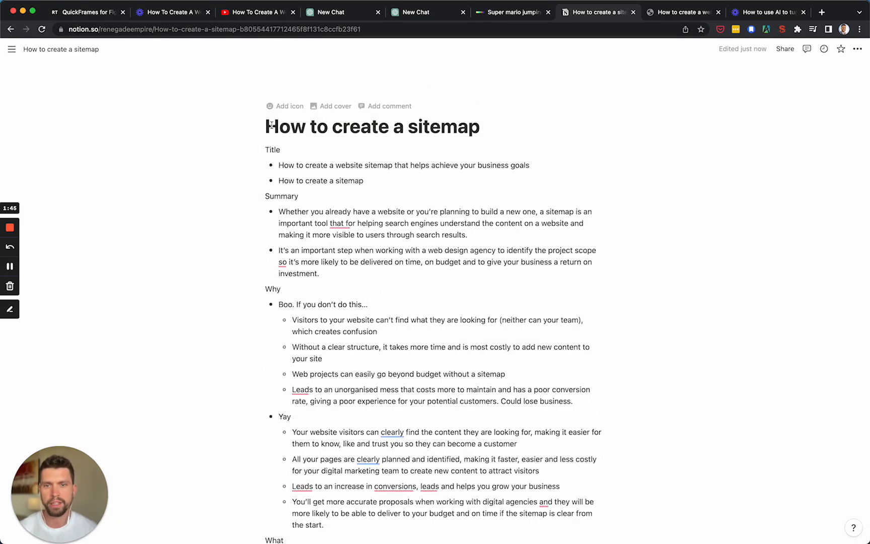
scroll(354, 198, down, 20)
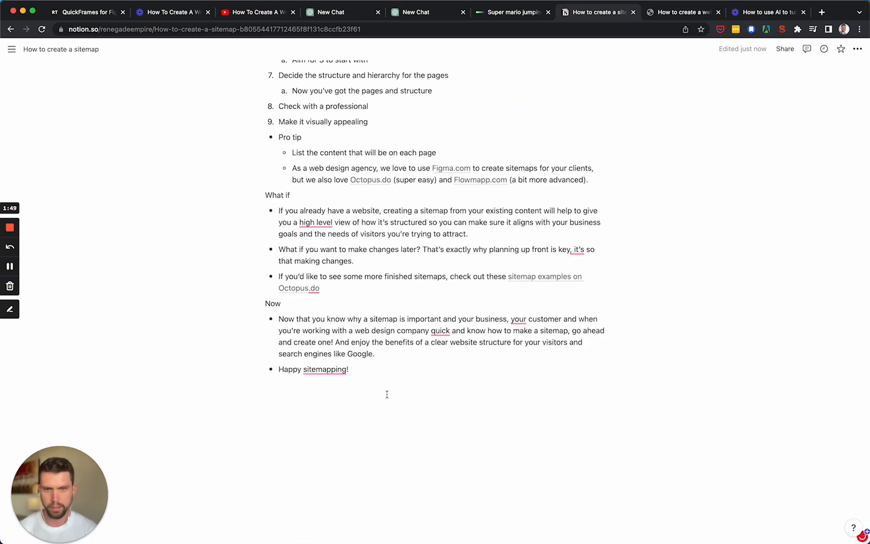
click(371, 375)
key(super+a)
click(370, 376)
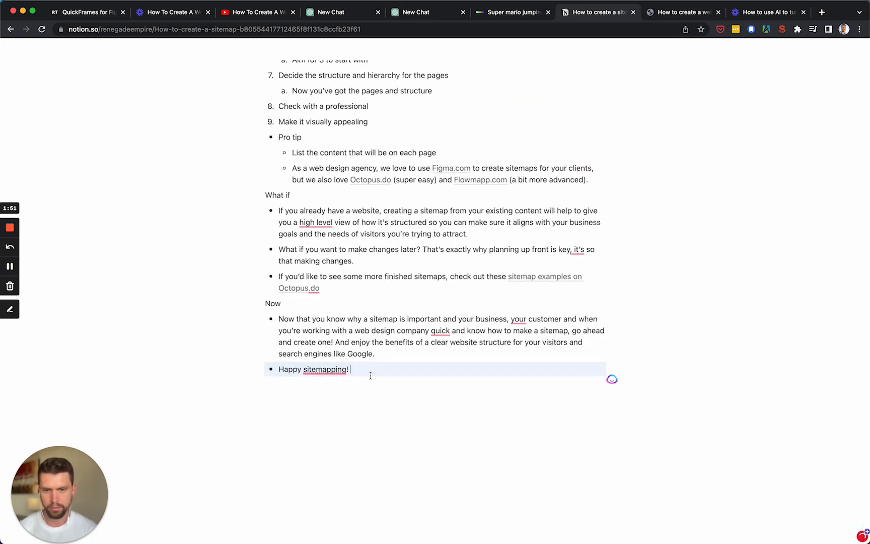
scroll(347, 308, up, 20)
scroll(347, 308, up, 2)
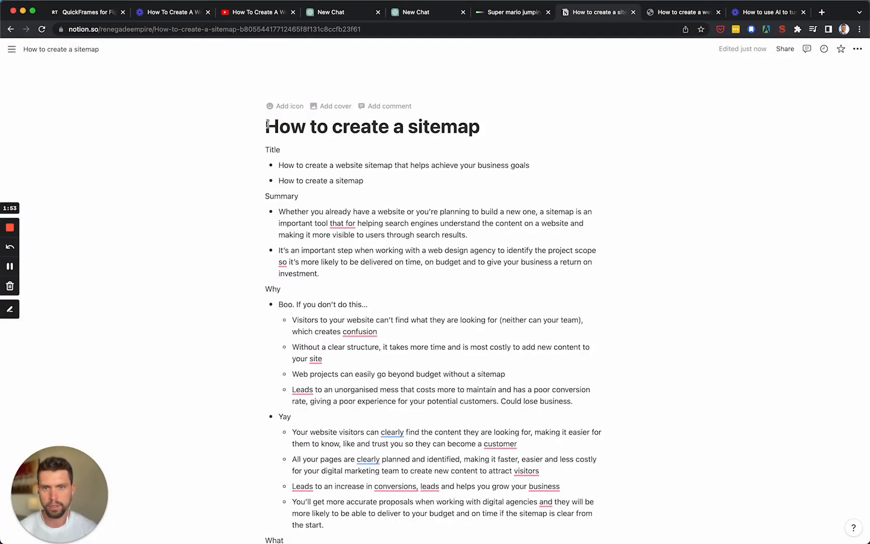
drag(267, 123, 404, 420)
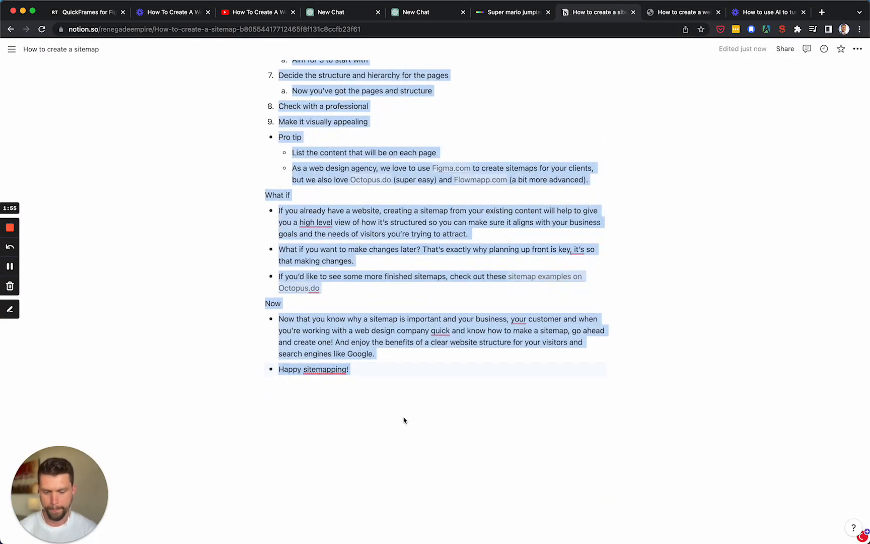
Step: Switch to the empty ChatGPT chat and submit the prompt "Show me an outline for a blog post"
click(416, 14)
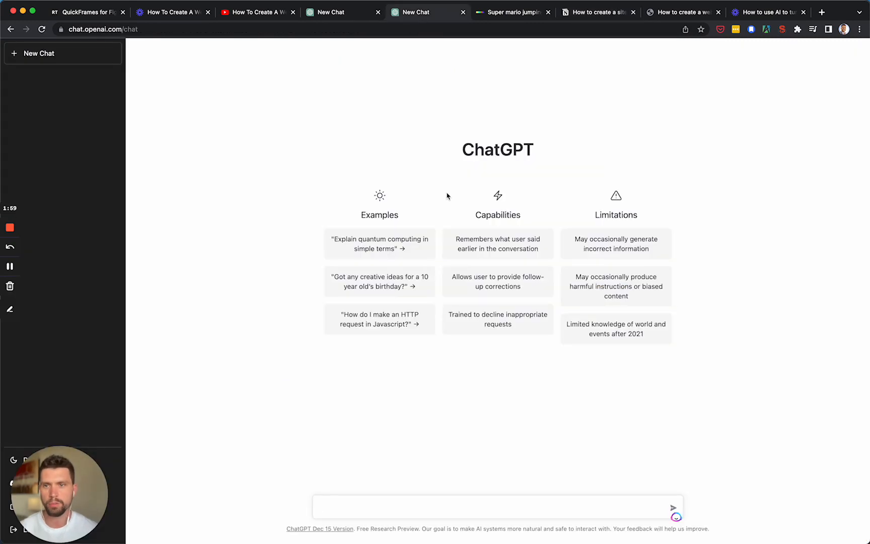
click(153, 28)
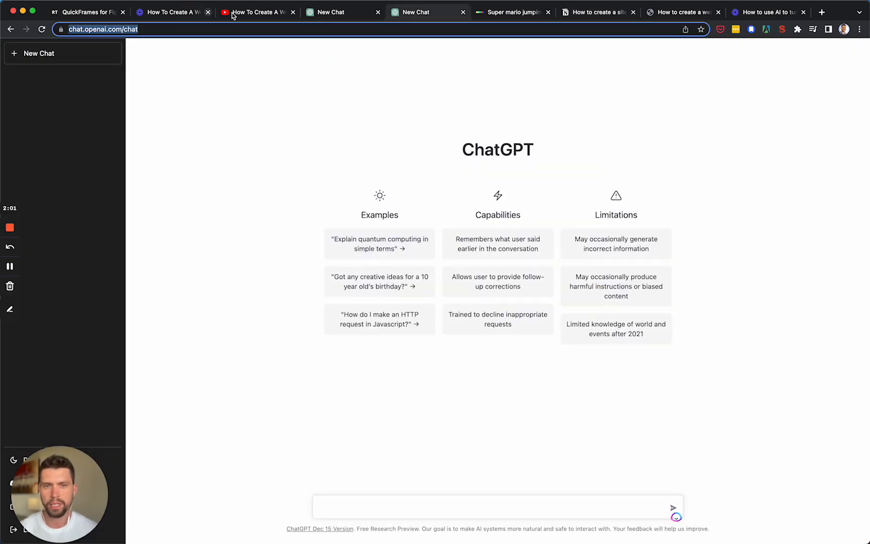
click(302, 142)
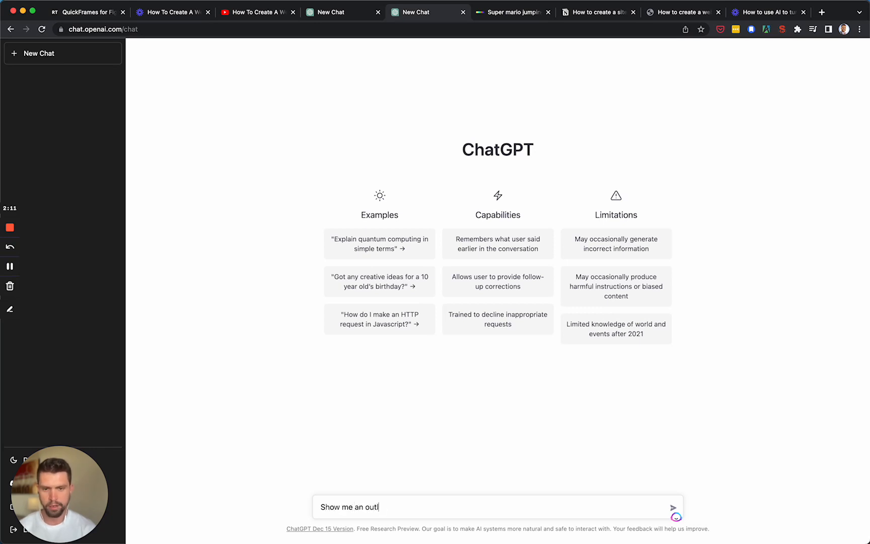
text(st)
key(Return)
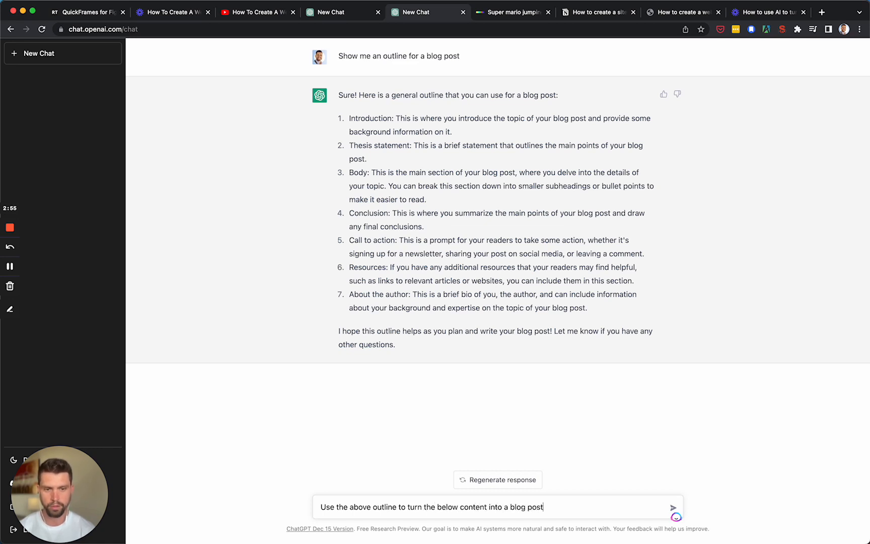
Step: Submit the prompt "Use the above outline to turn the below content into a blog post:" followed by the copied sitemap notes
key(shift+Return)
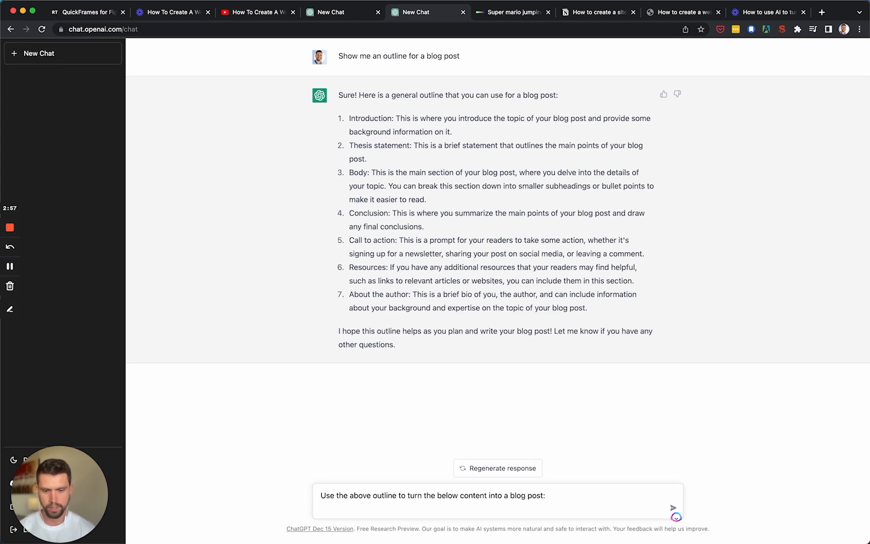
key(super+v)
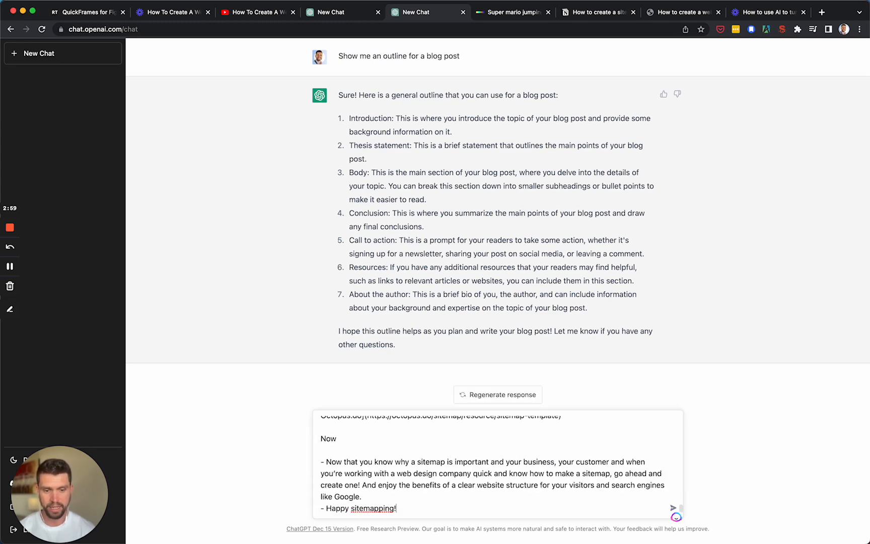
key(Return)
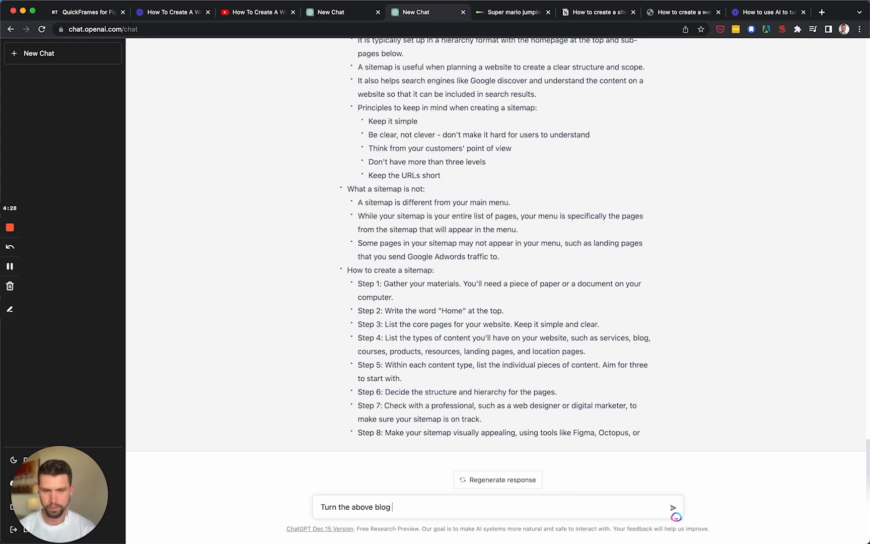
Step: Replace the drafted prompt with "Format the above content with headings so that I can add it to my blog" and submit it
key(super+a)
text(Fo)
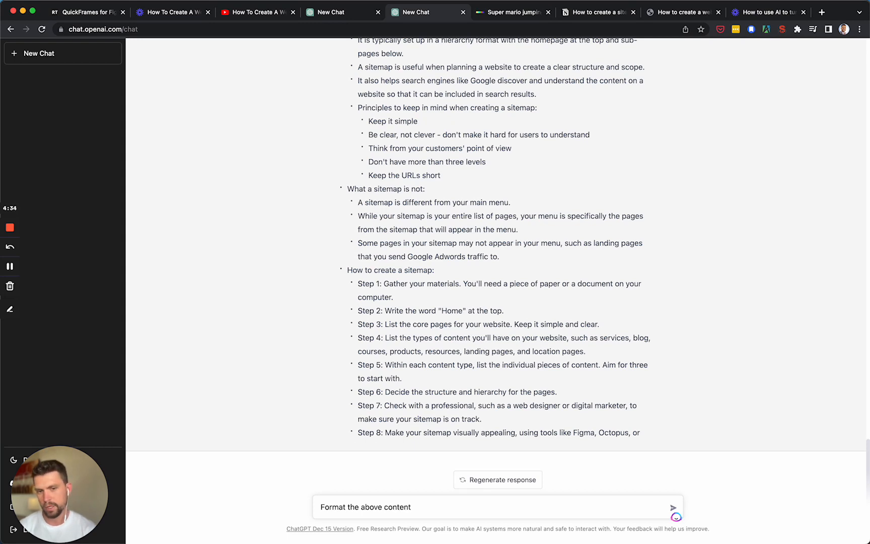
text(with headi)
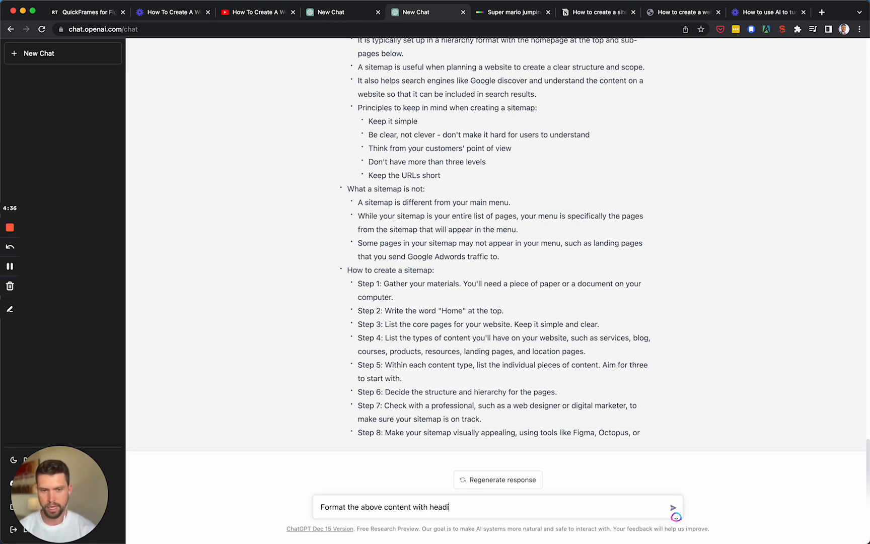
text(ngs so t)
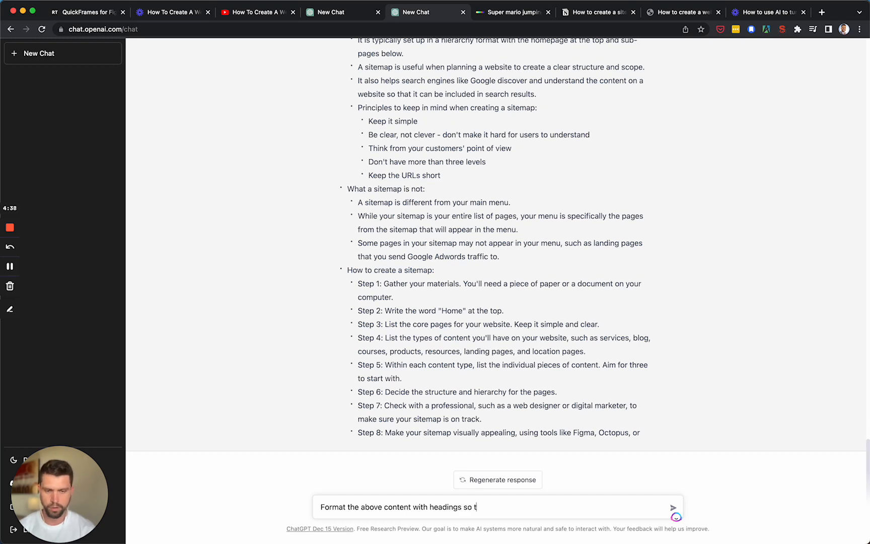
text(hat I can add it to)
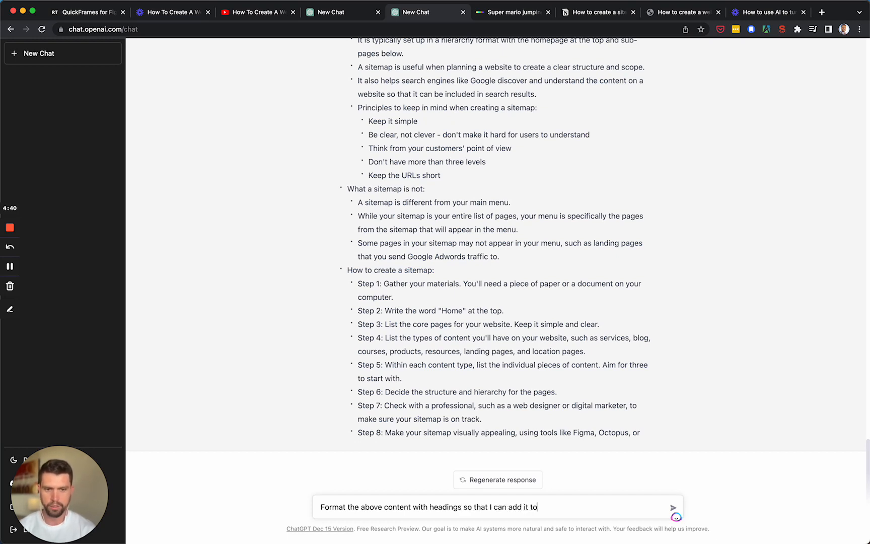
text( my blo)
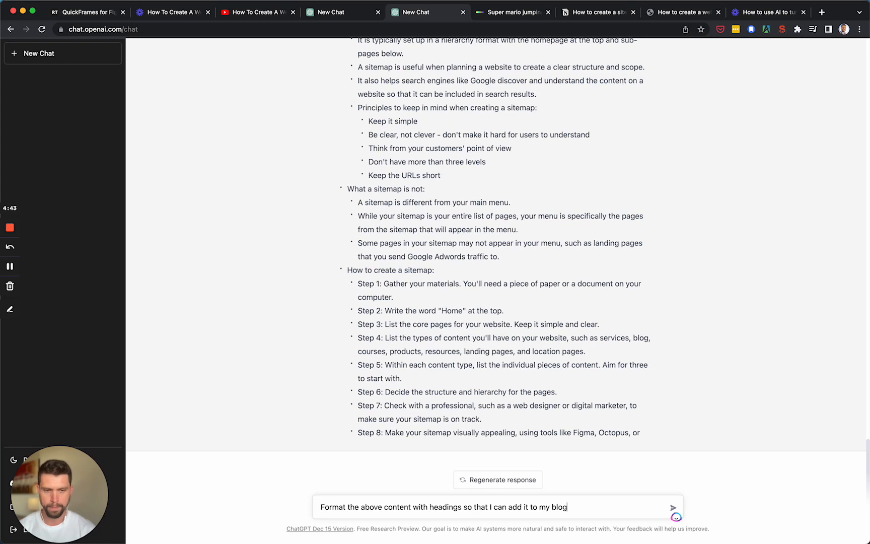
text(g)
key(Return)
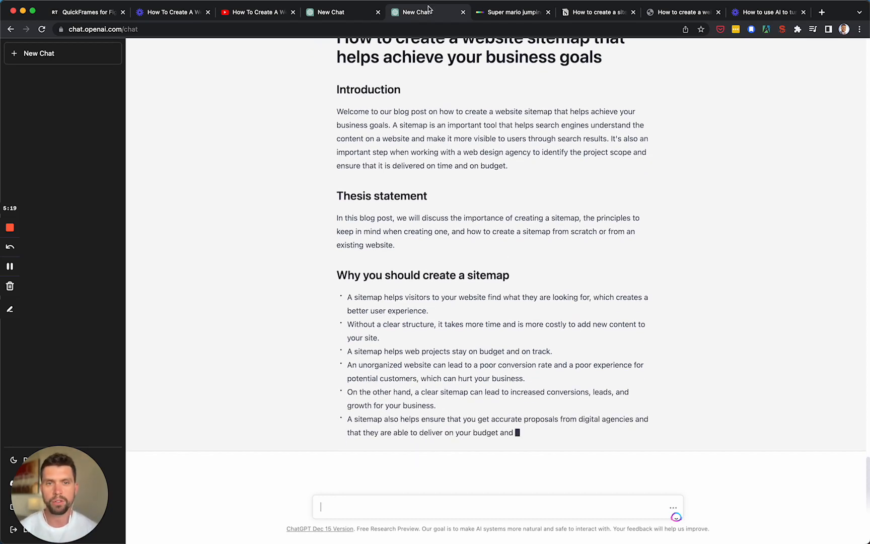
Step: Review the other ChatGPT conversation, from its blog post outline and pasted notes to the sitemap article formatted with headings
click(355, 14)
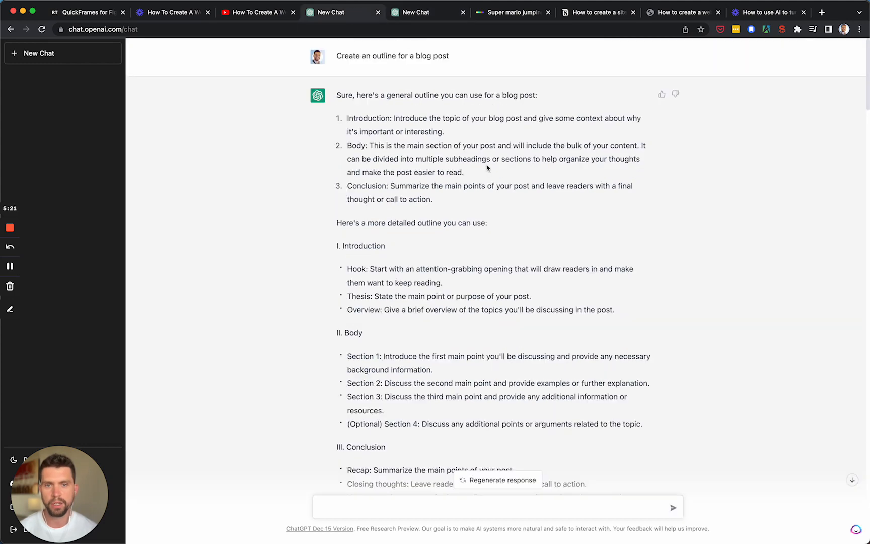
scroll(482, 223, down, 5)
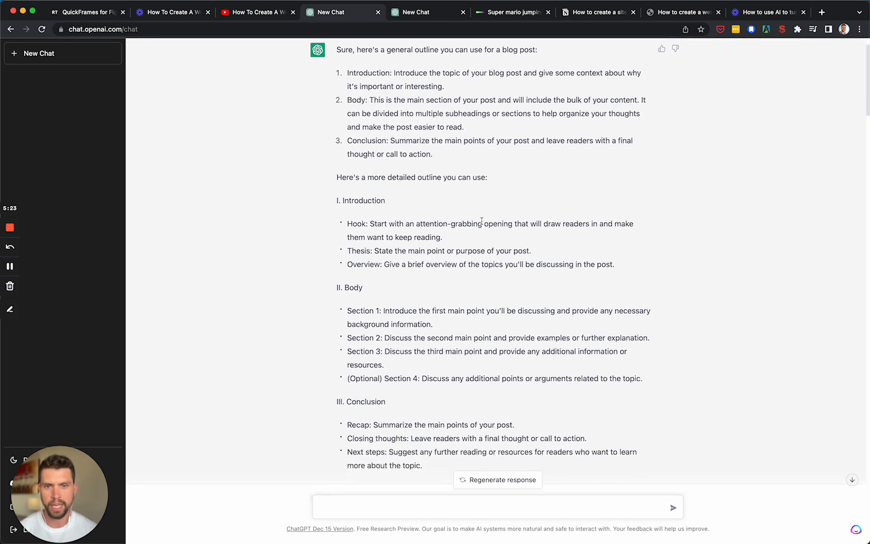
scroll(514, 230, down, 3)
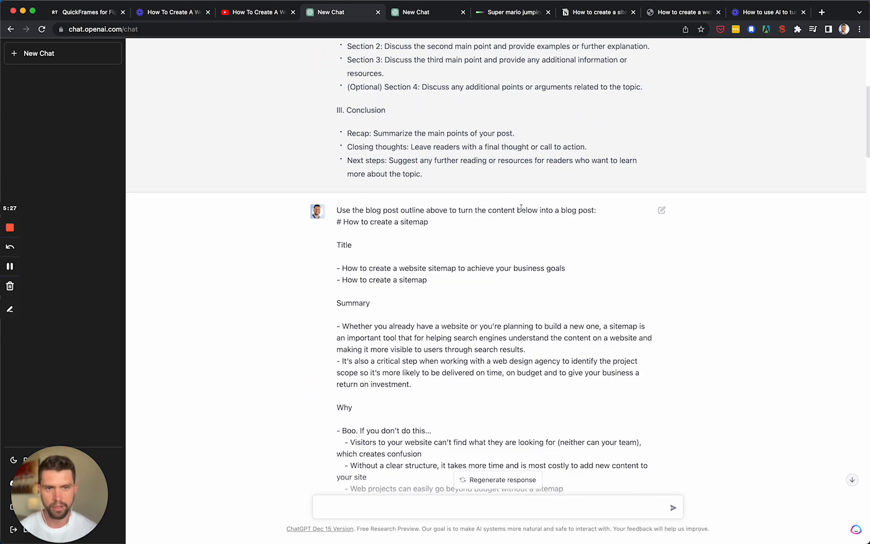
scroll(511, 230, down, 20)
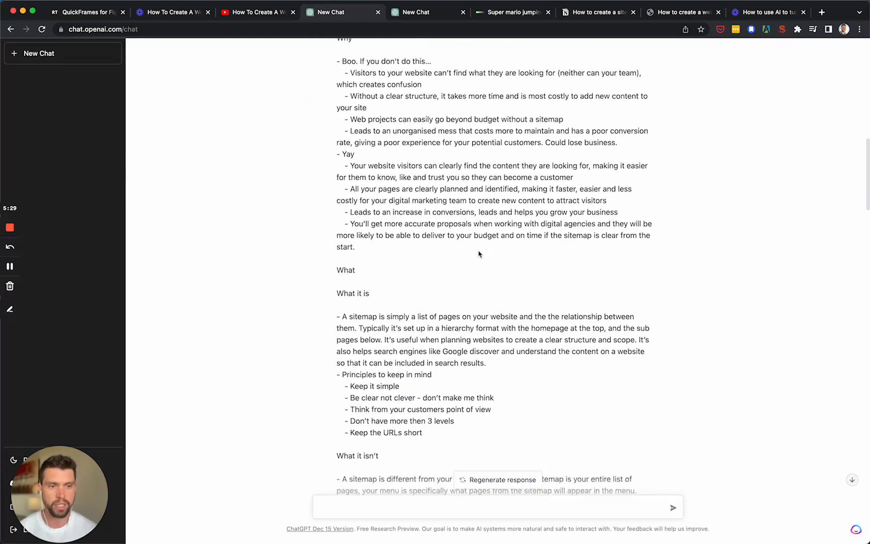
scroll(479, 254, down, 10)
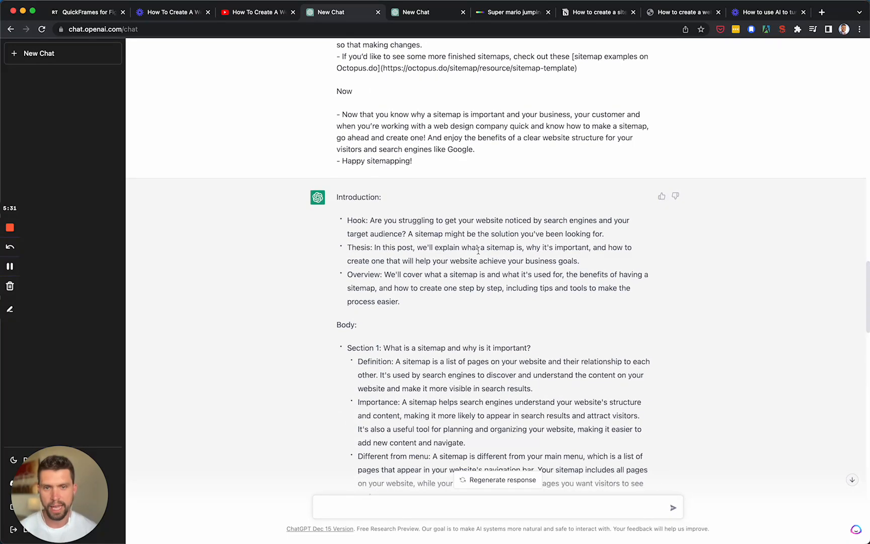
scroll(479, 251, down, 15)
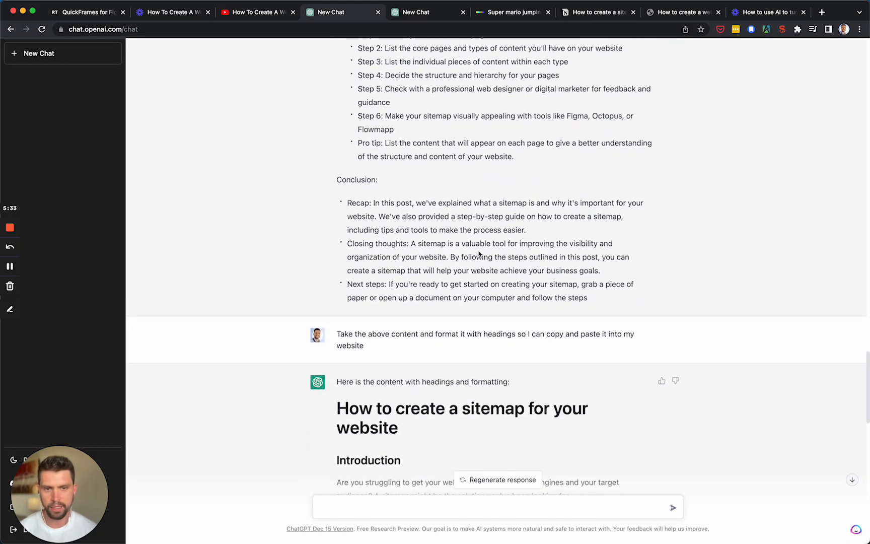
scroll(484, 255, down, 10)
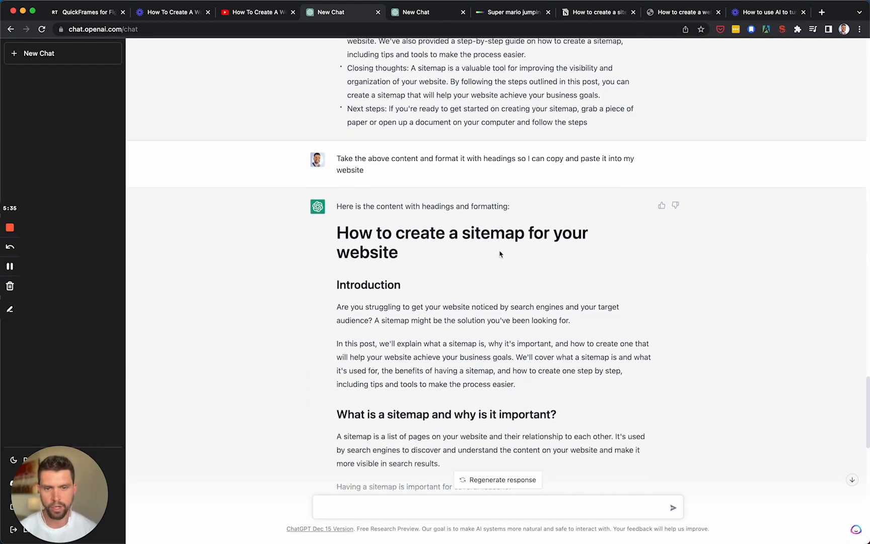
scroll(501, 251, down, 20)
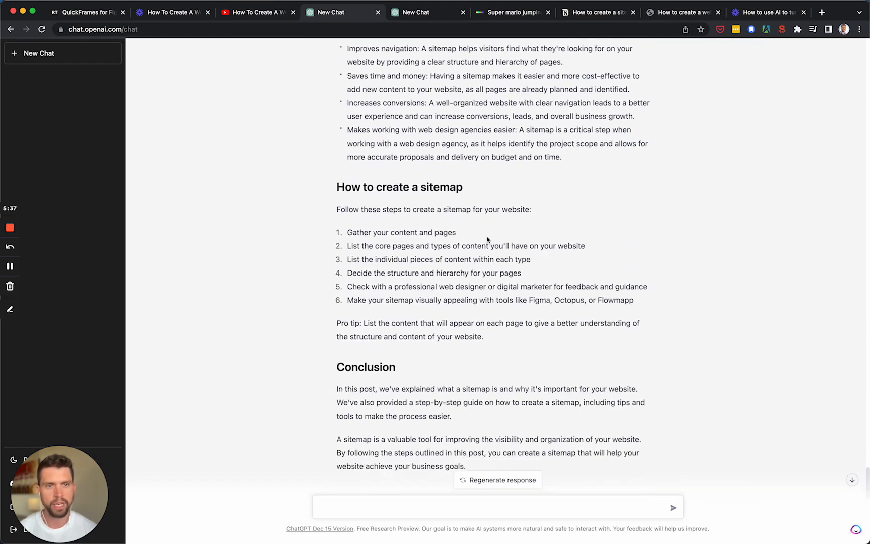
Step: Open Grammarly in a new browser tab and create a new blank document
scroll(474, 262, down, 2)
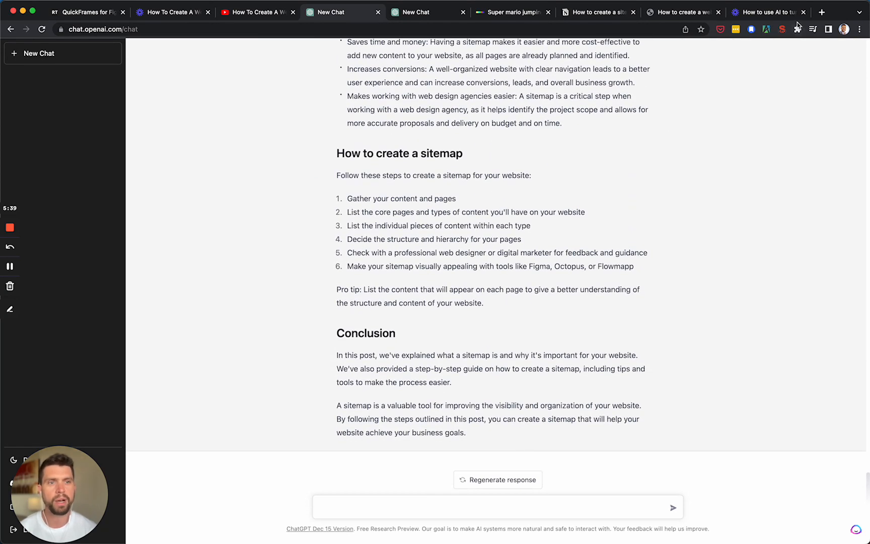
click(821, 14)
text(gramm)
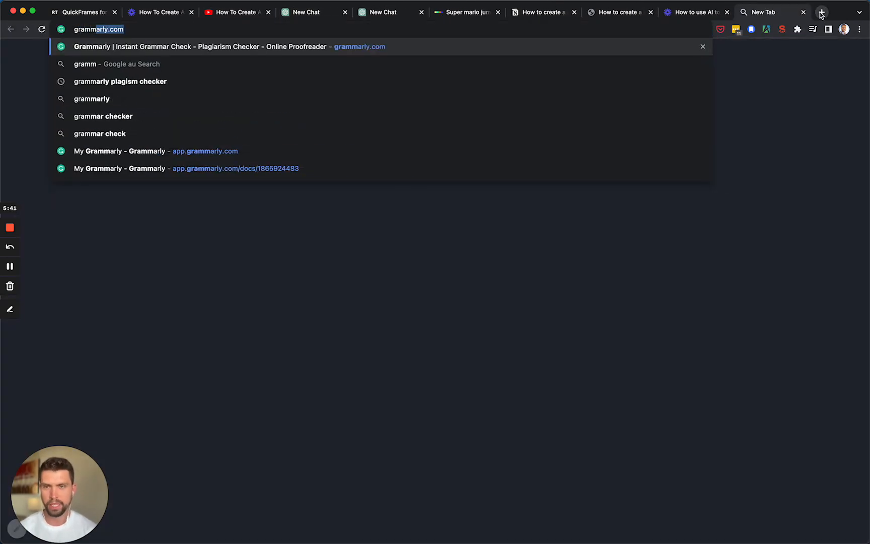
key(Return)
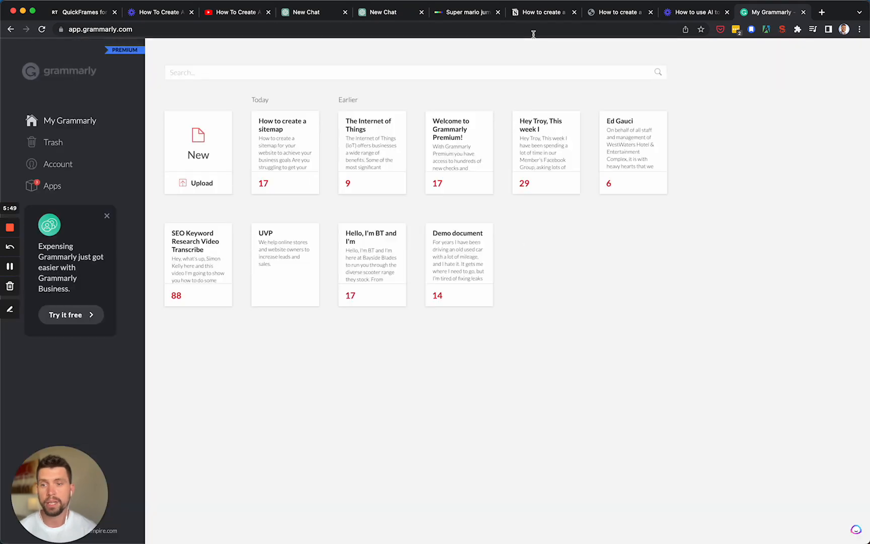
click(215, 150)
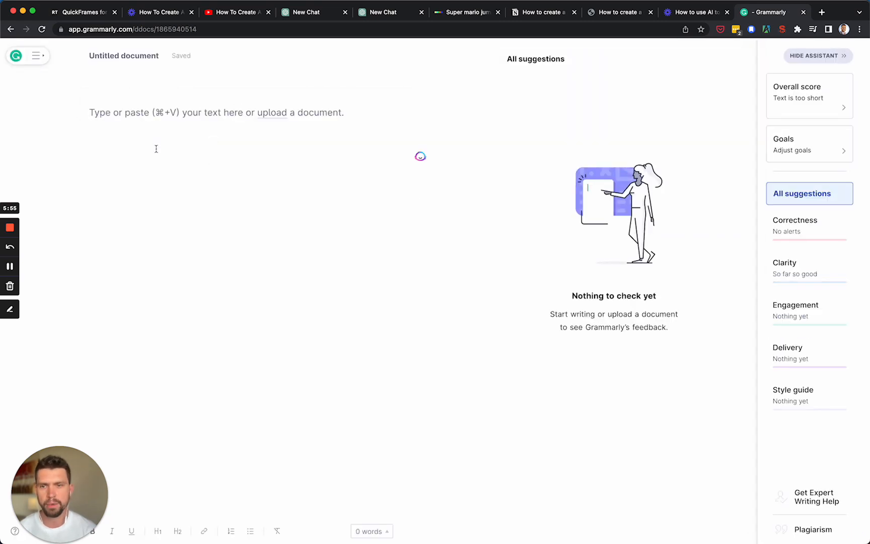
Step: Return to the ChatGPT conversation with the finished article and copy it from the title "How to create a sitemap for your website" through the conclusion
click(624, 15)
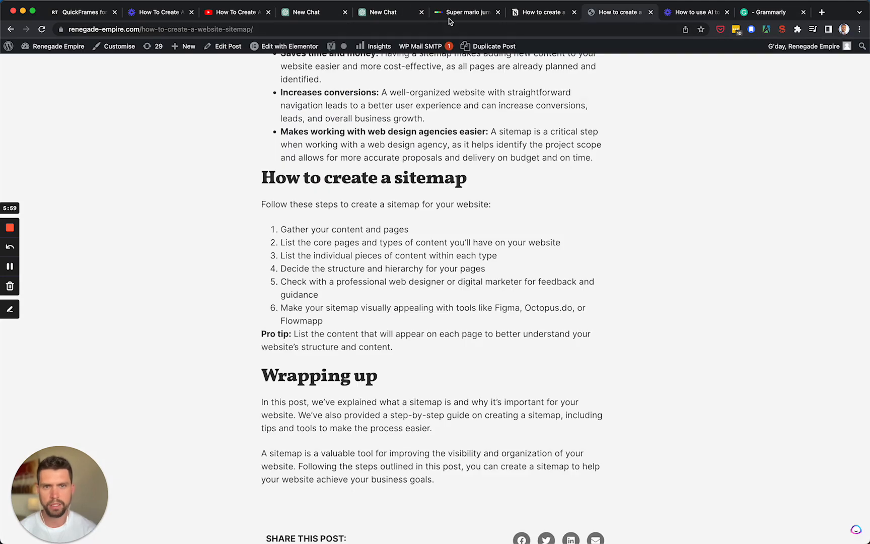
click(386, 12)
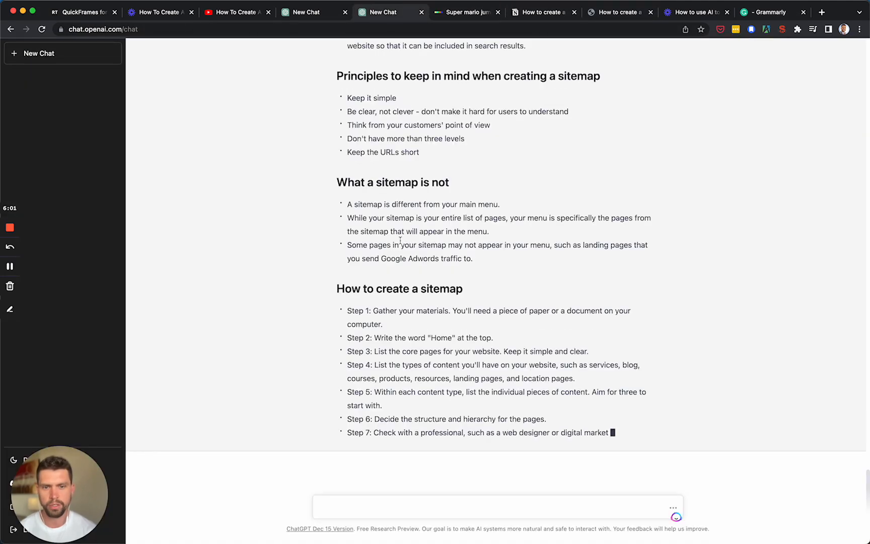
click(322, 11)
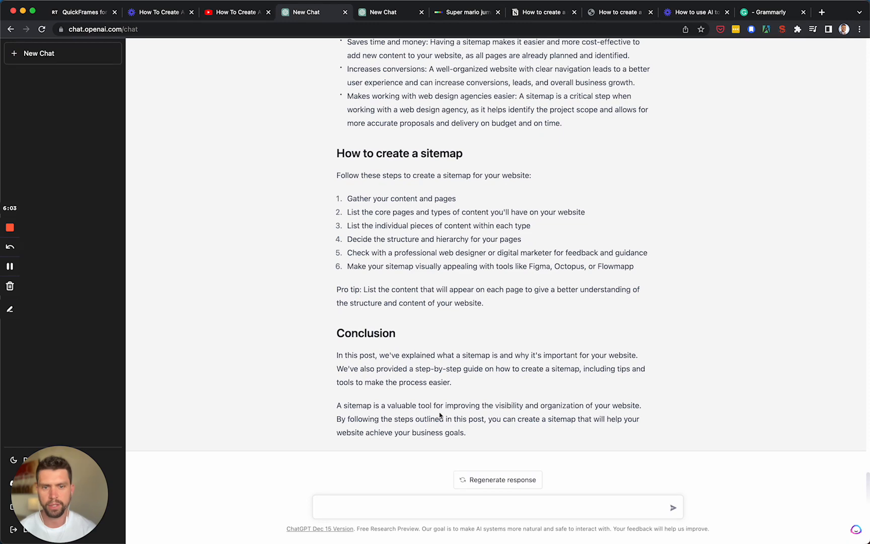
drag(469, 432, 348, 112)
scroll(351, 163, up, 12)
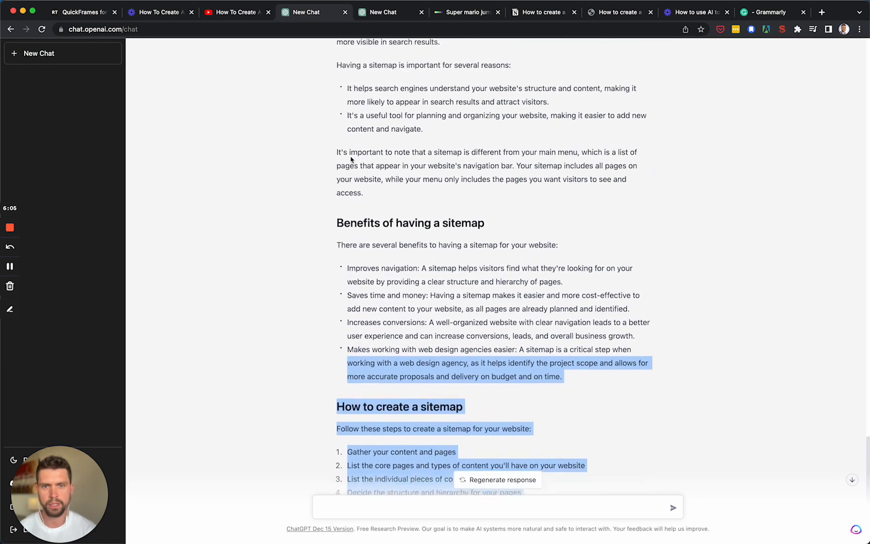
drag(337, 226, 336, 214)
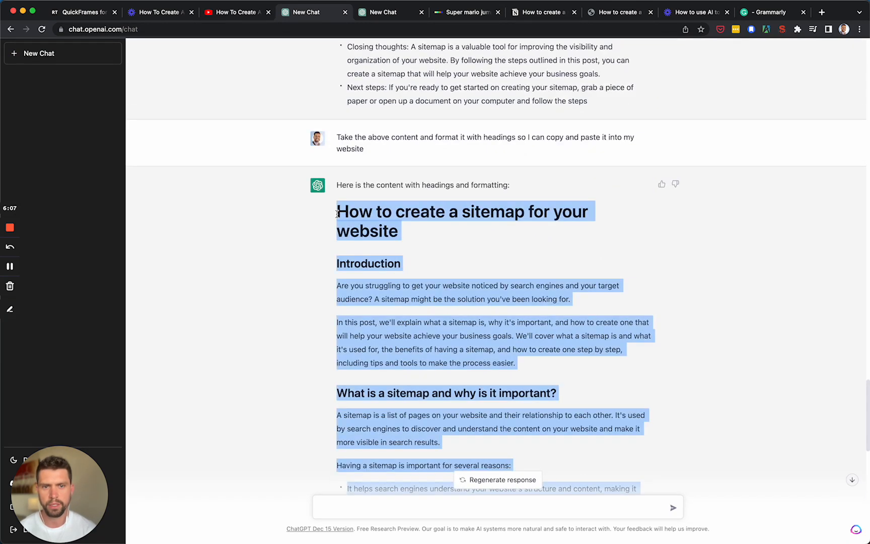
Step: Paste the copied sitemap article into the blank Grammarly document, accept the default writing goals, and look through the marked suggestions
click(775, 12)
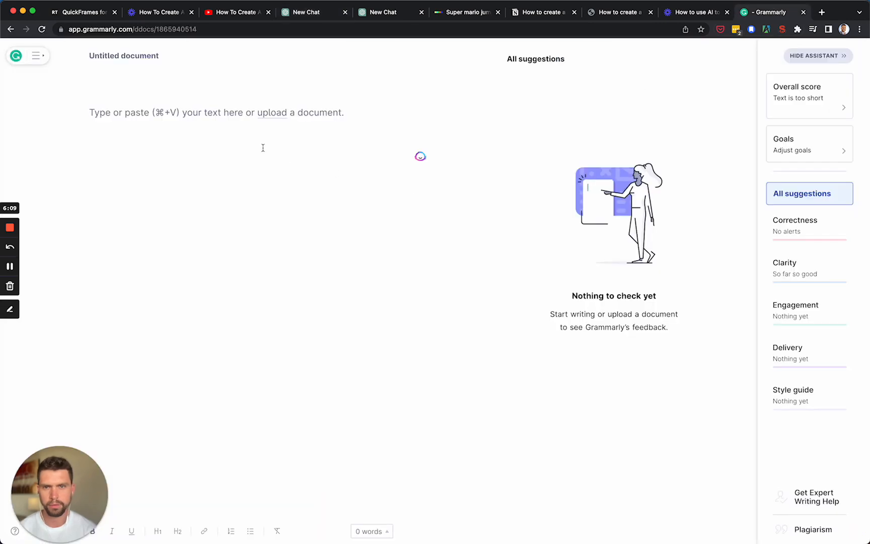
key(super+v)
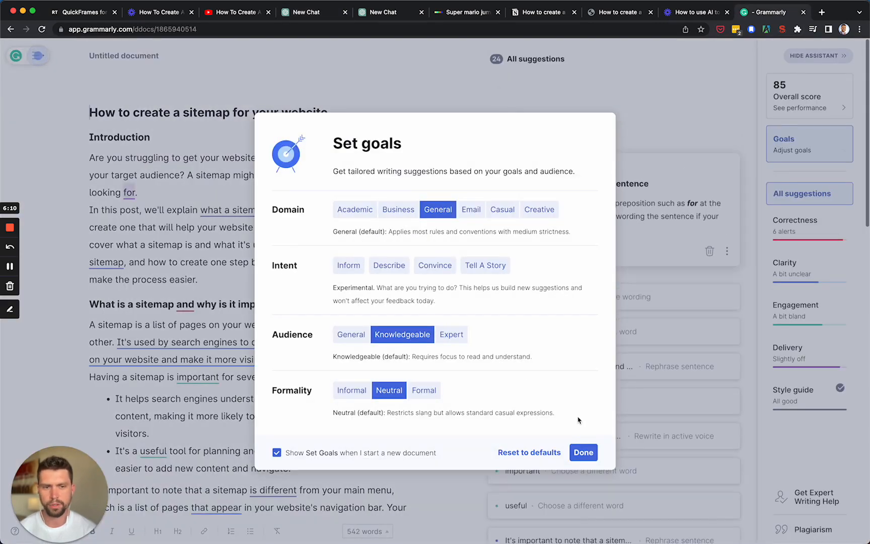
click(584, 452)
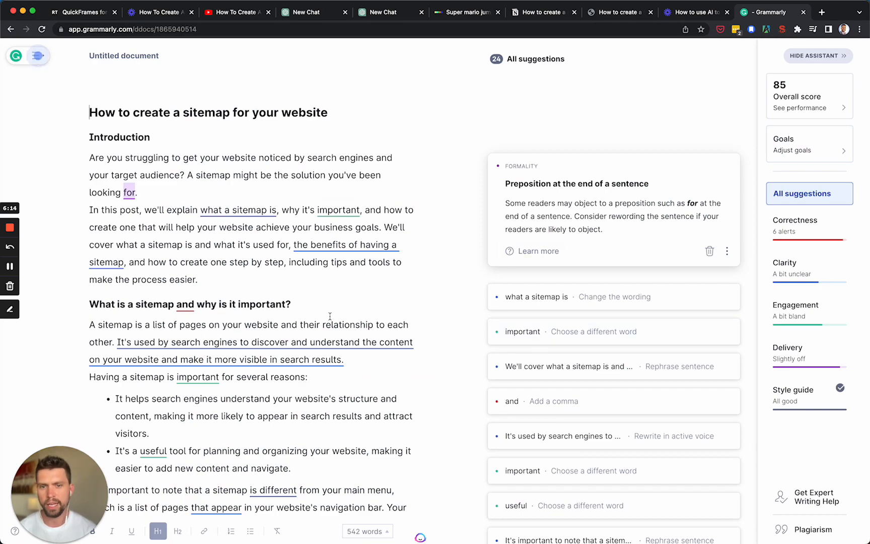
scroll(357, 299, down, 2)
scroll(356, 298, down, 15)
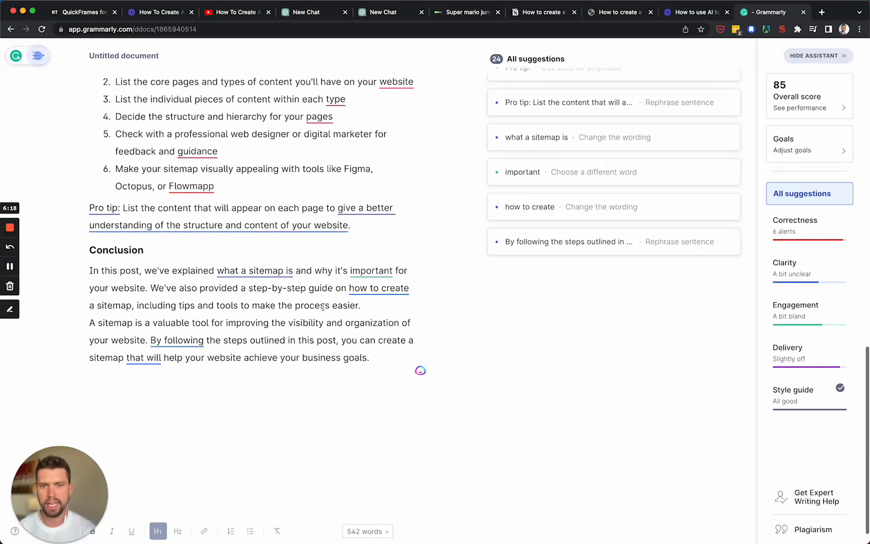
scroll(323, 306, up, 18)
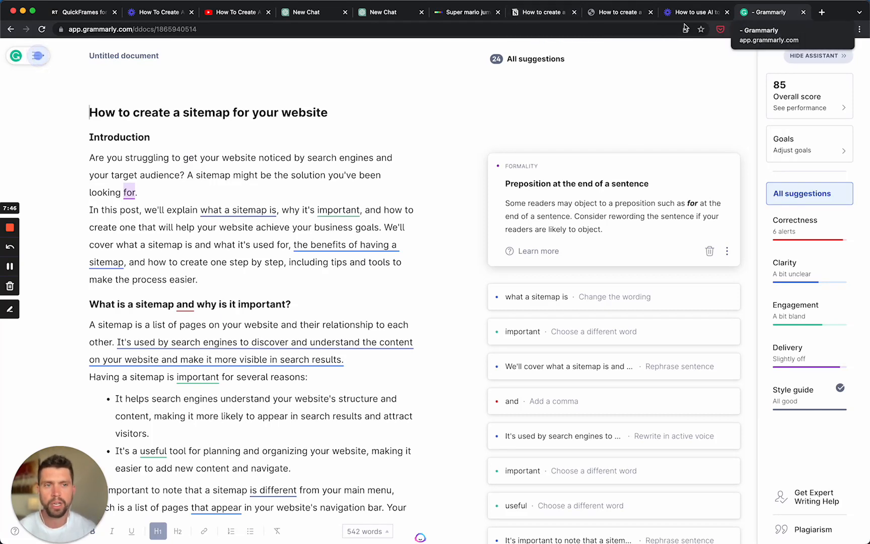
Step: Review the published sitemap post on renegade-empire.com, from its title and embedded video to the benefits and how-to sections
click(615, 17)
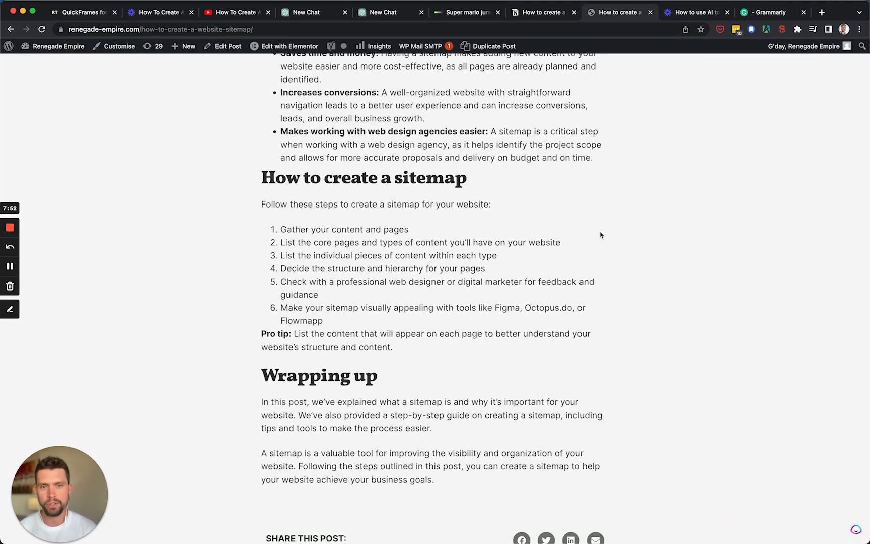
scroll(601, 233, up, 20)
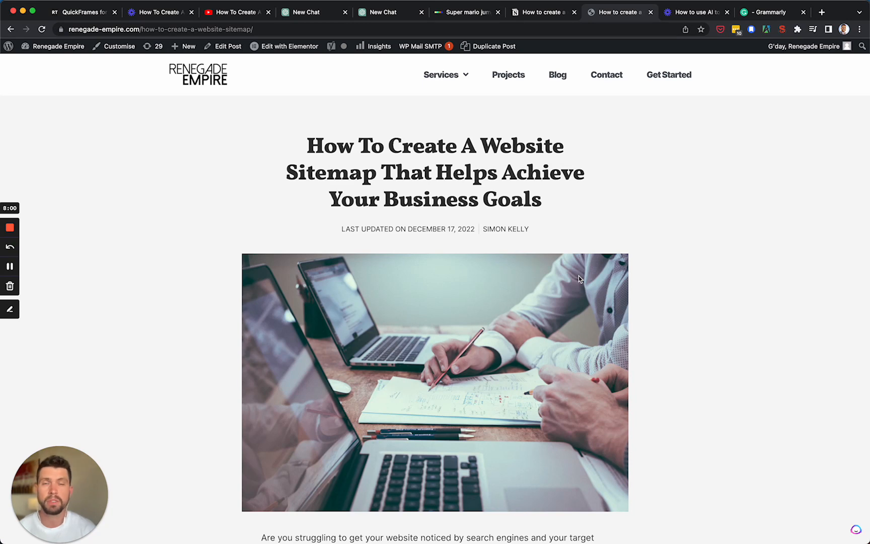
scroll(579, 279, down, 1)
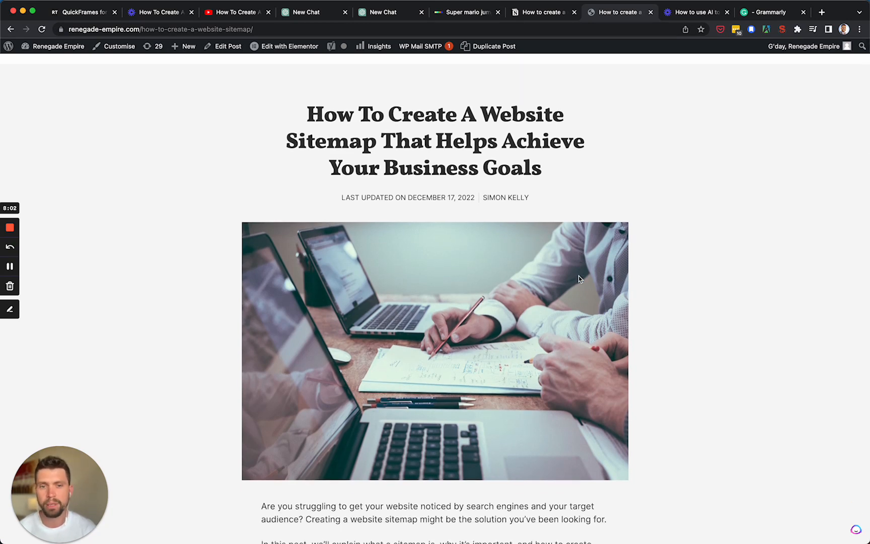
scroll(559, 224, down, 3)
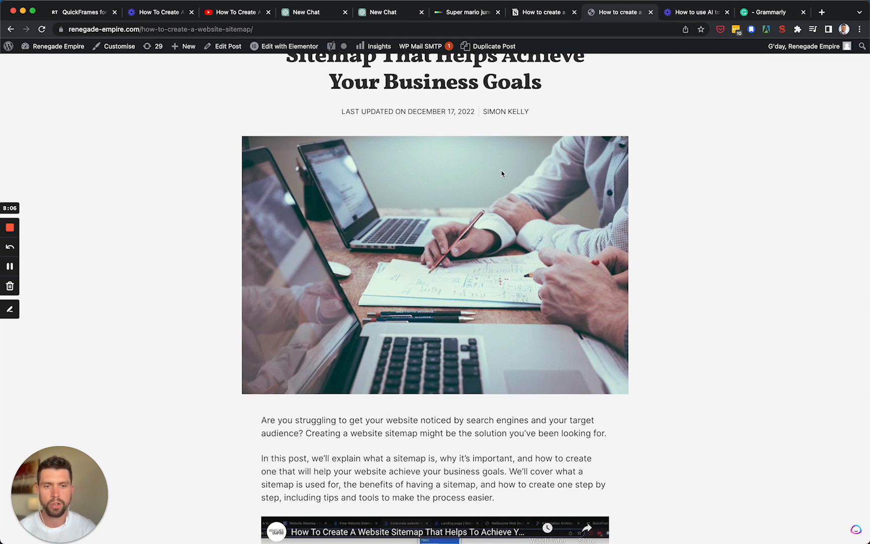
scroll(677, 189, down, 5)
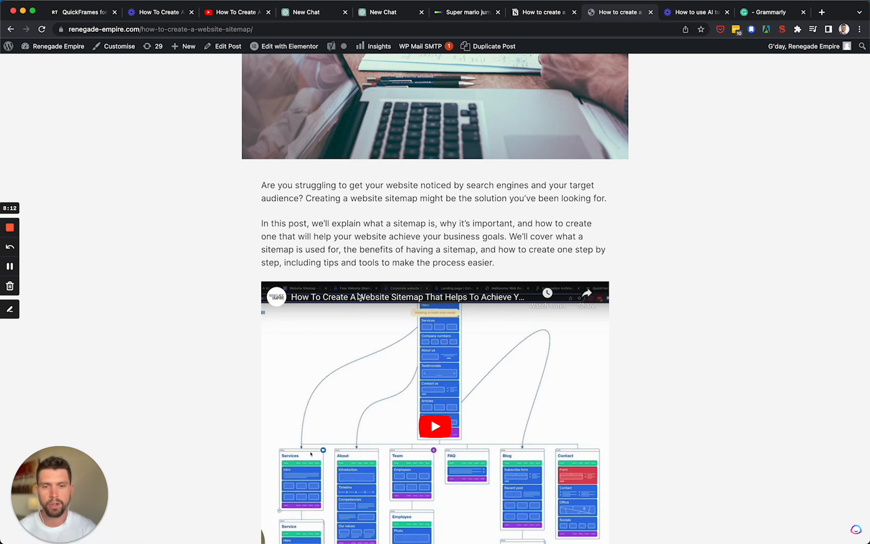
scroll(532, 242, down, 1)
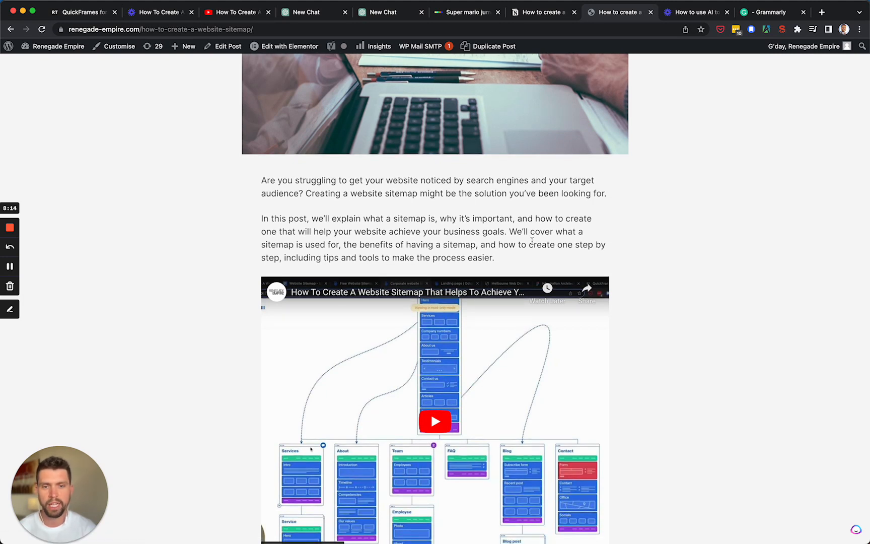
scroll(516, 215, down, 10)
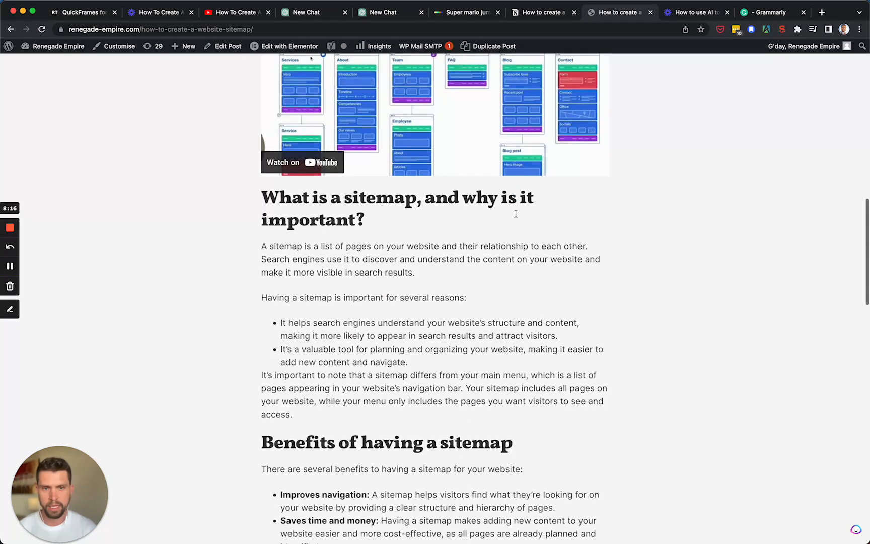
scroll(517, 217, down, 2)
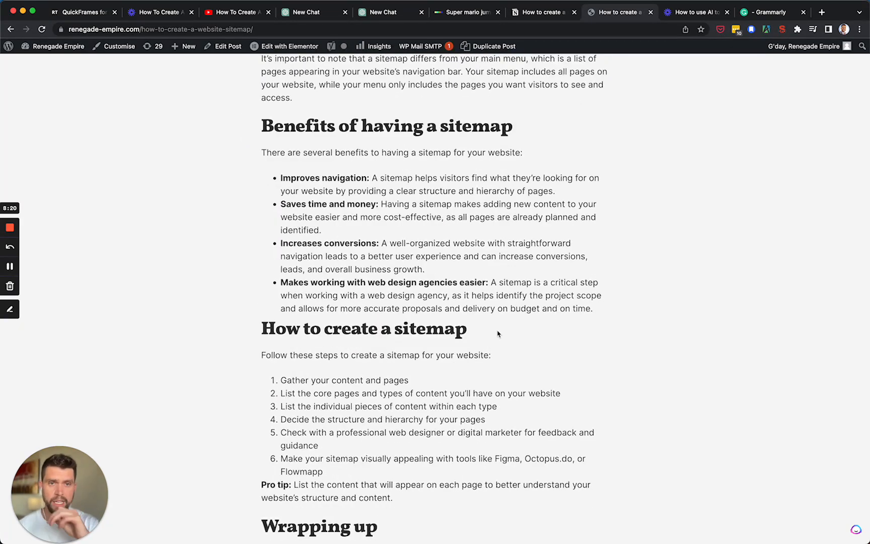
Step: Compare the ChatGPT article and the Grammarly draft with the published post's ending, and reload the post
click(408, 17)
click(307, 16)
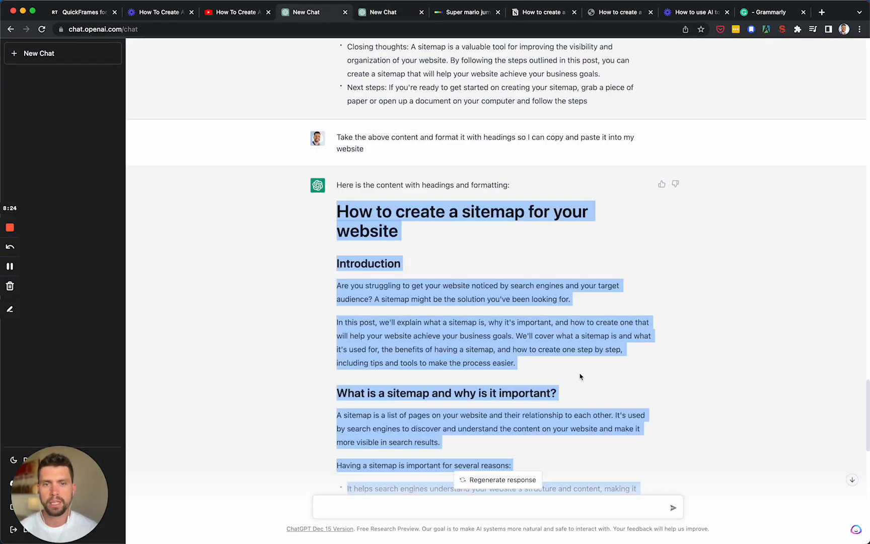
click(760, 19)
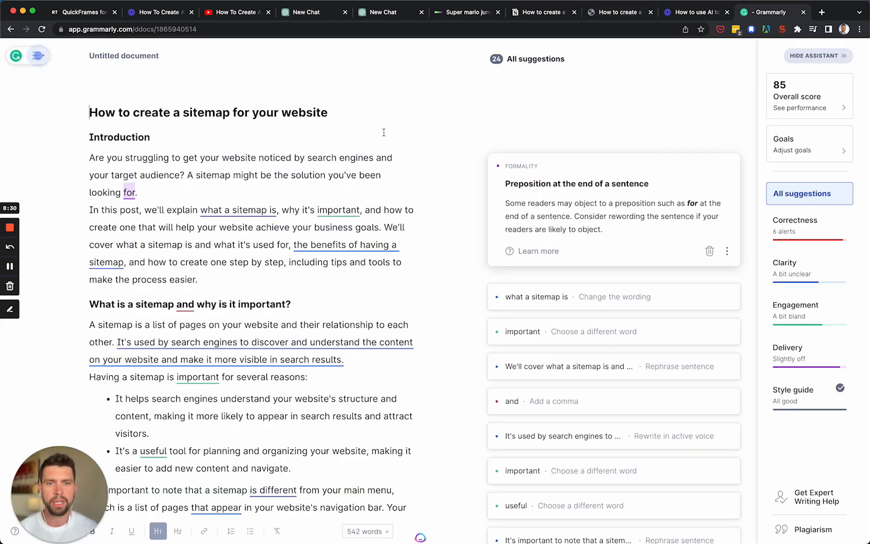
click(610, 13)
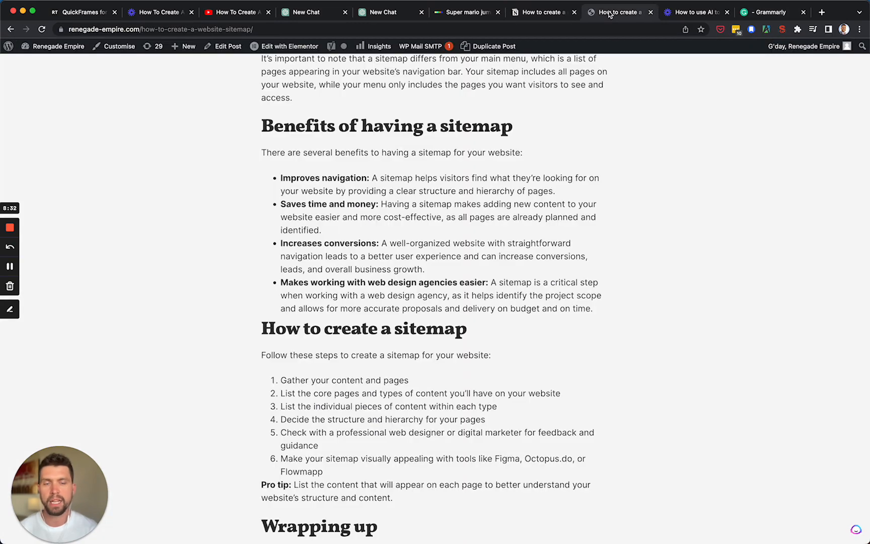
scroll(532, 214, down, 3)
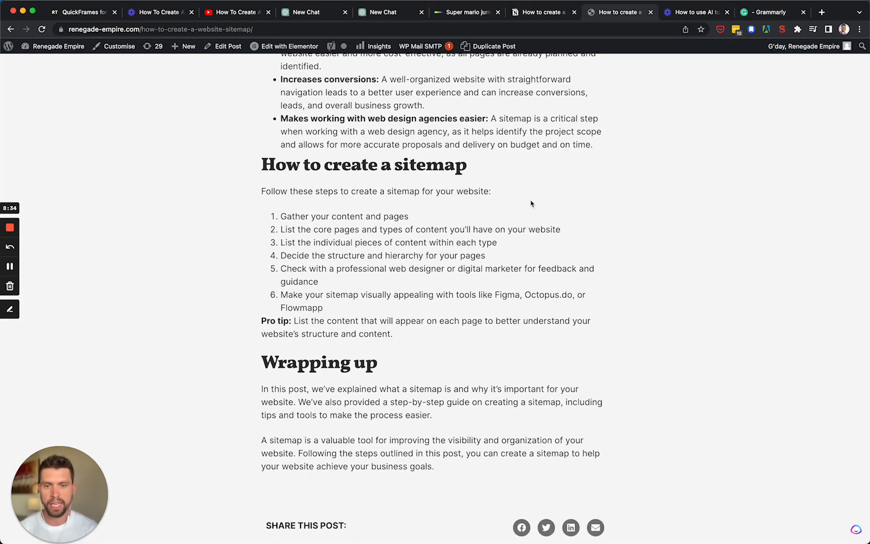
key(super+r)
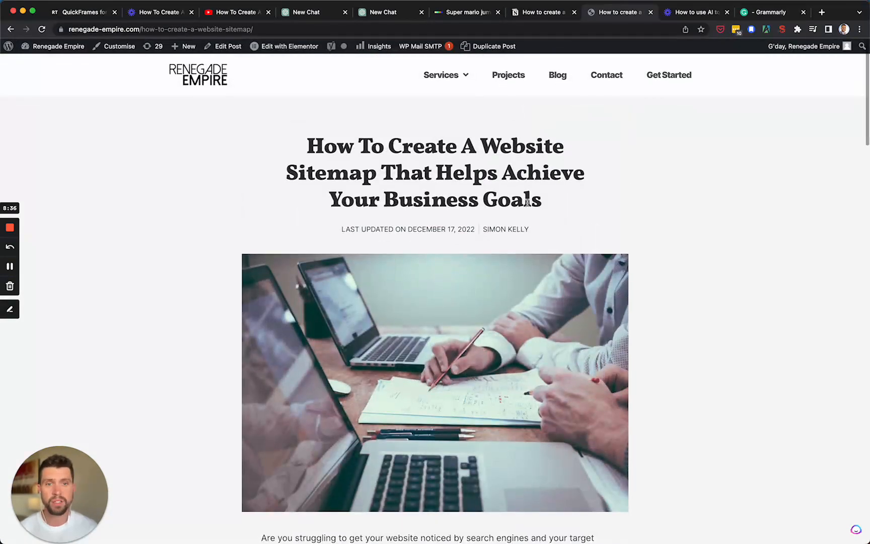
Step: In the ChatGPT chat ending at Step 8, submit the prompt "Format the above so it's optimised for search engines"
click(399, 15)
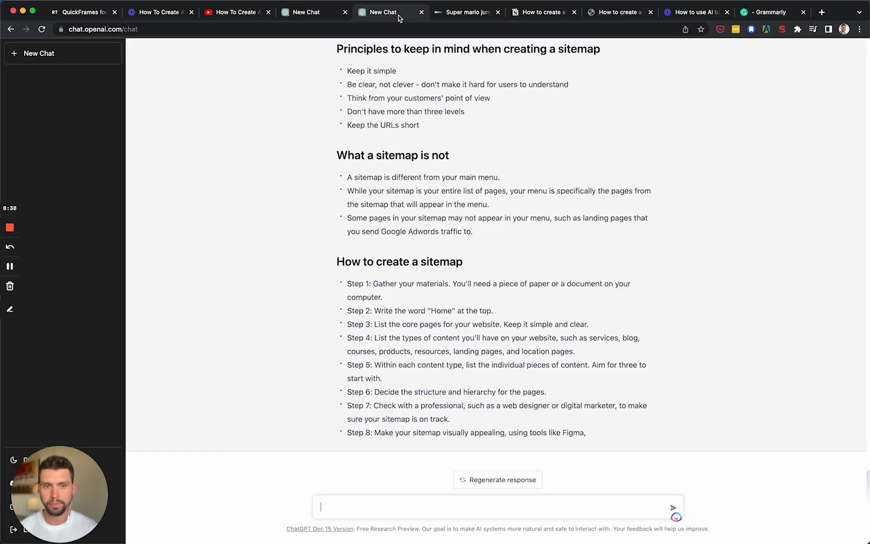
click(337, 512)
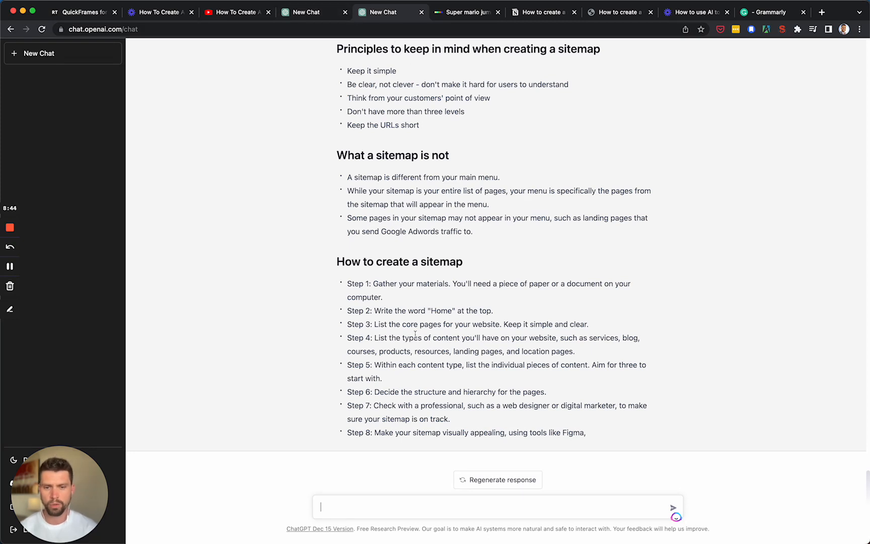
text(A)
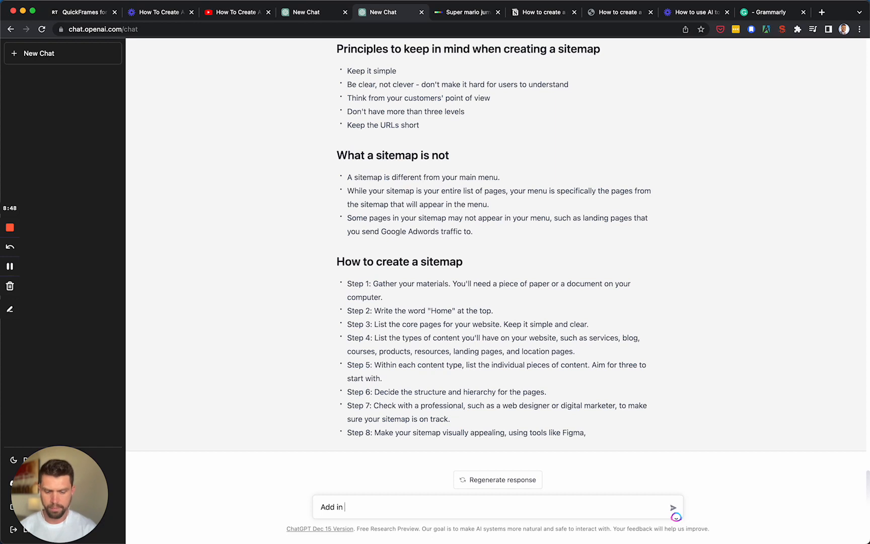
text(dd in)
key(super+a)
text(Format the)
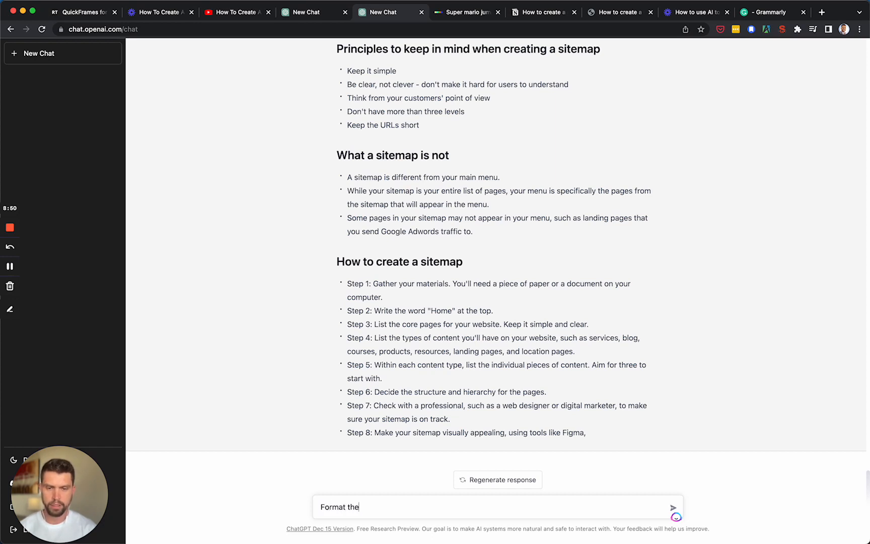
text( above so it's )
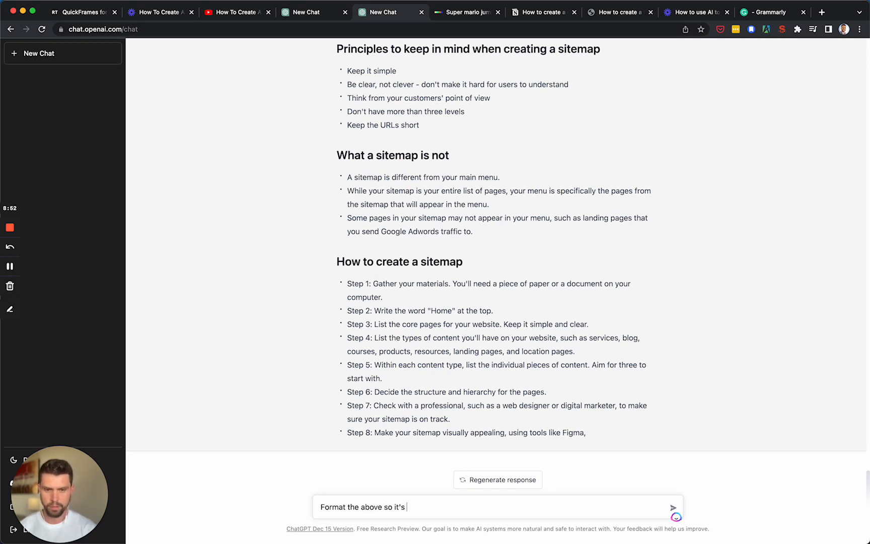
text(optimised for th)
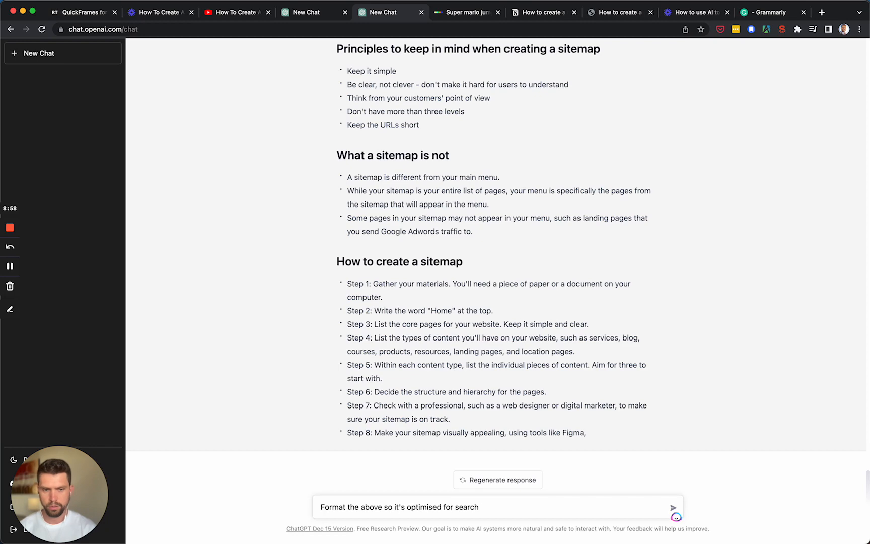
text(ines)
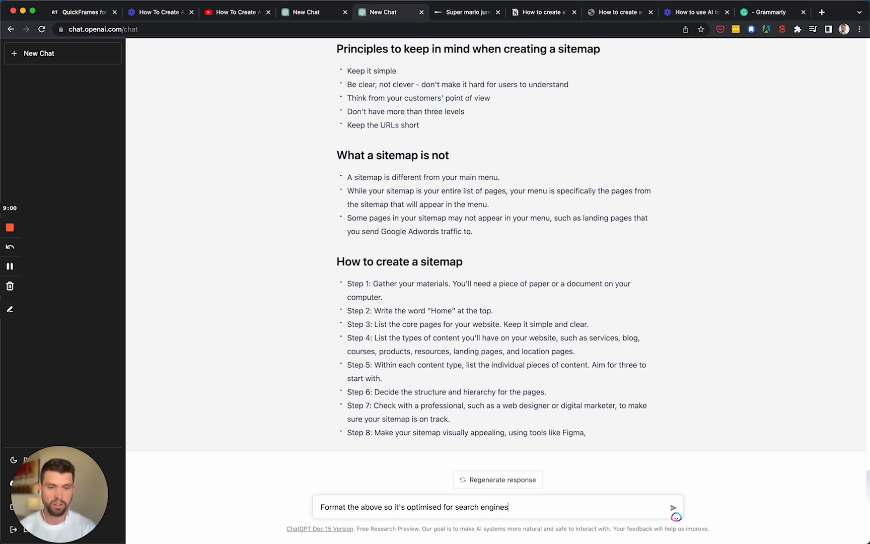
key(Return)
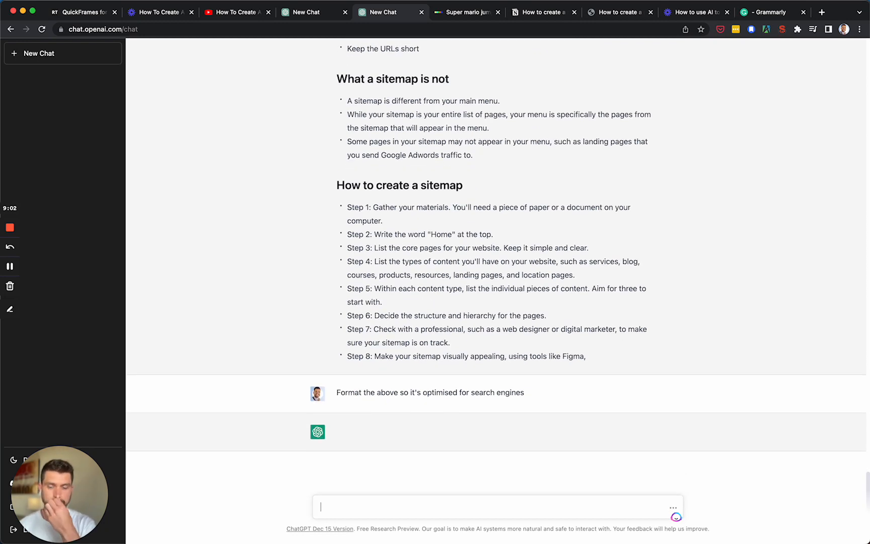